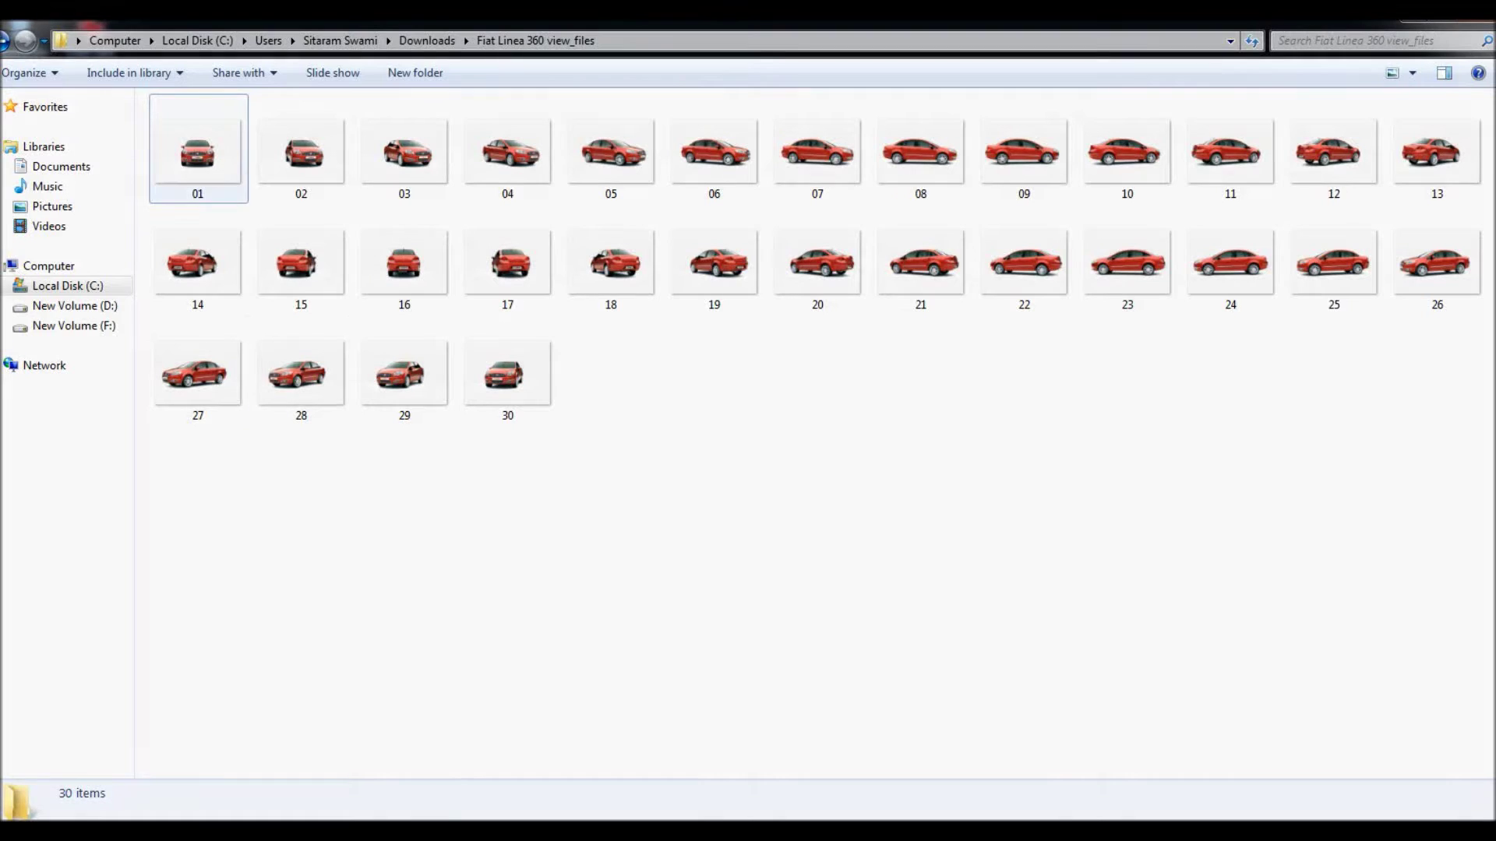
Step: Drag 01.jpg from Explorer into Photoshop, then drag photos 02 through 30 over too
left_click_drag(198, 151, 187, 814)
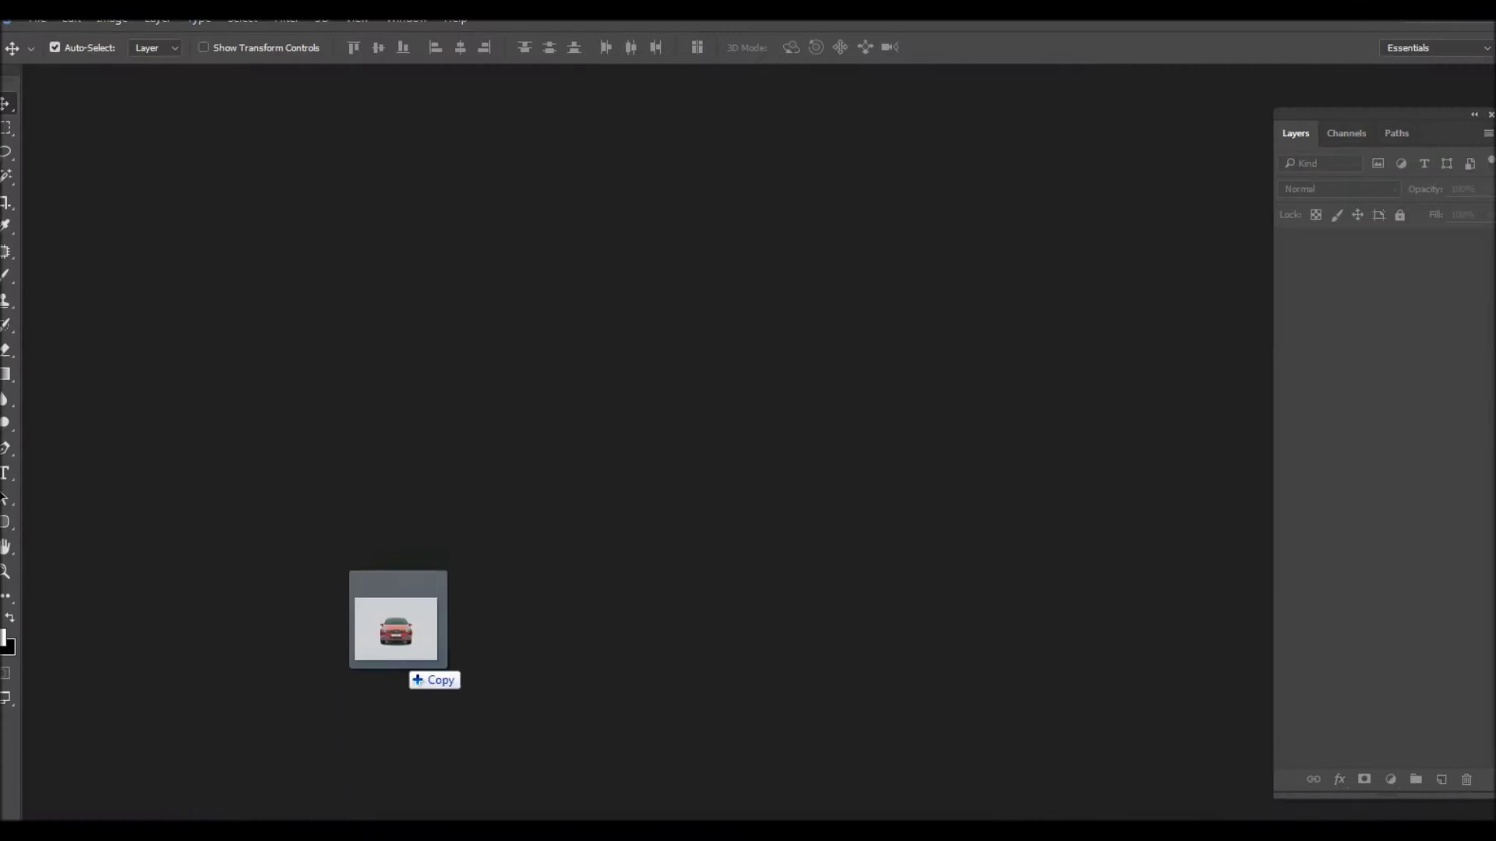
left_click_drag(187, 810, 600, 524)
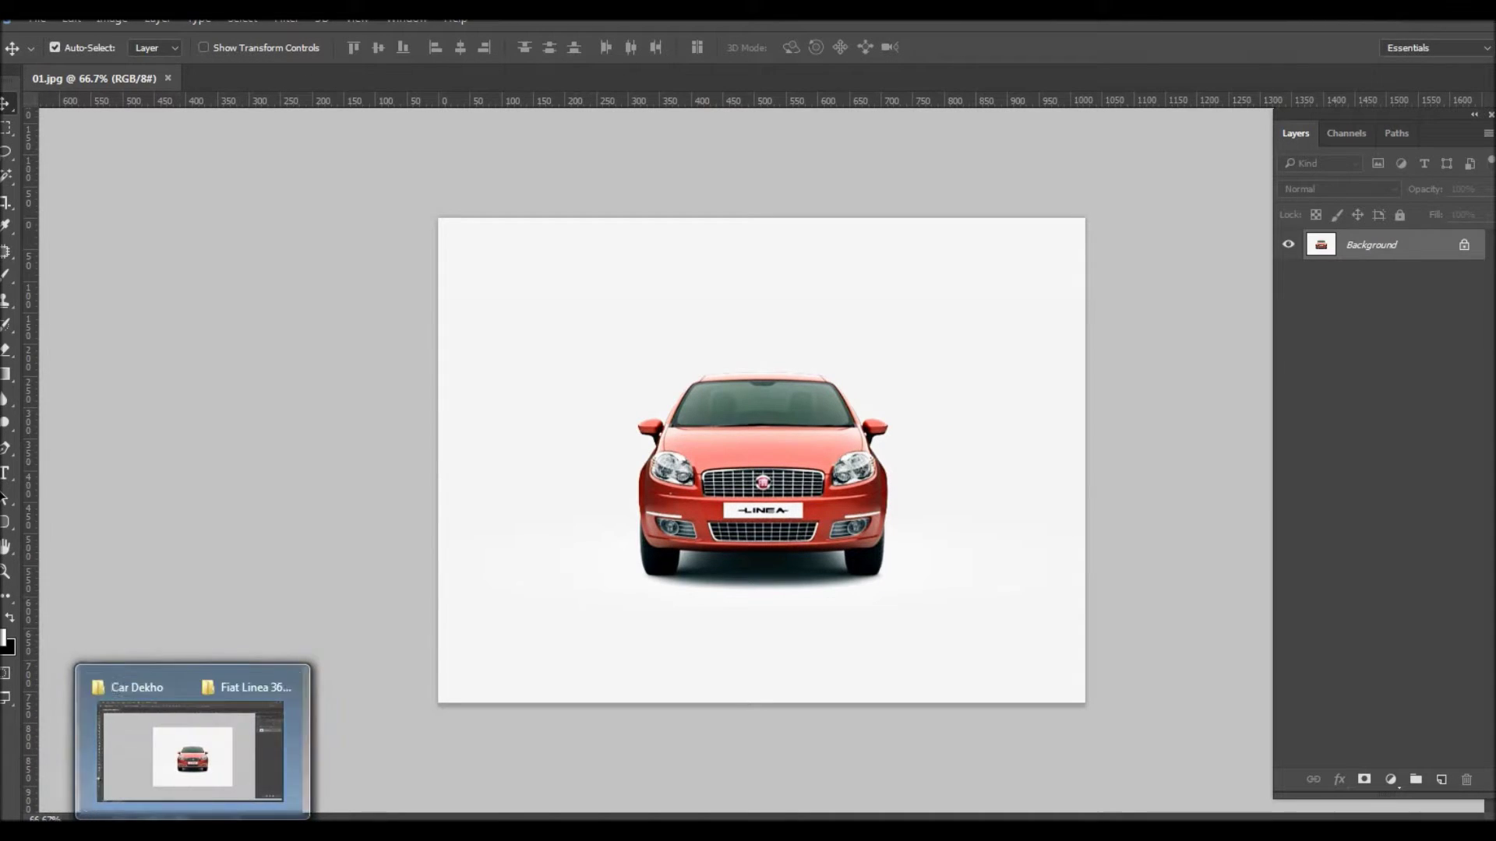
left_click(312, 752)
left_click(301, 152)
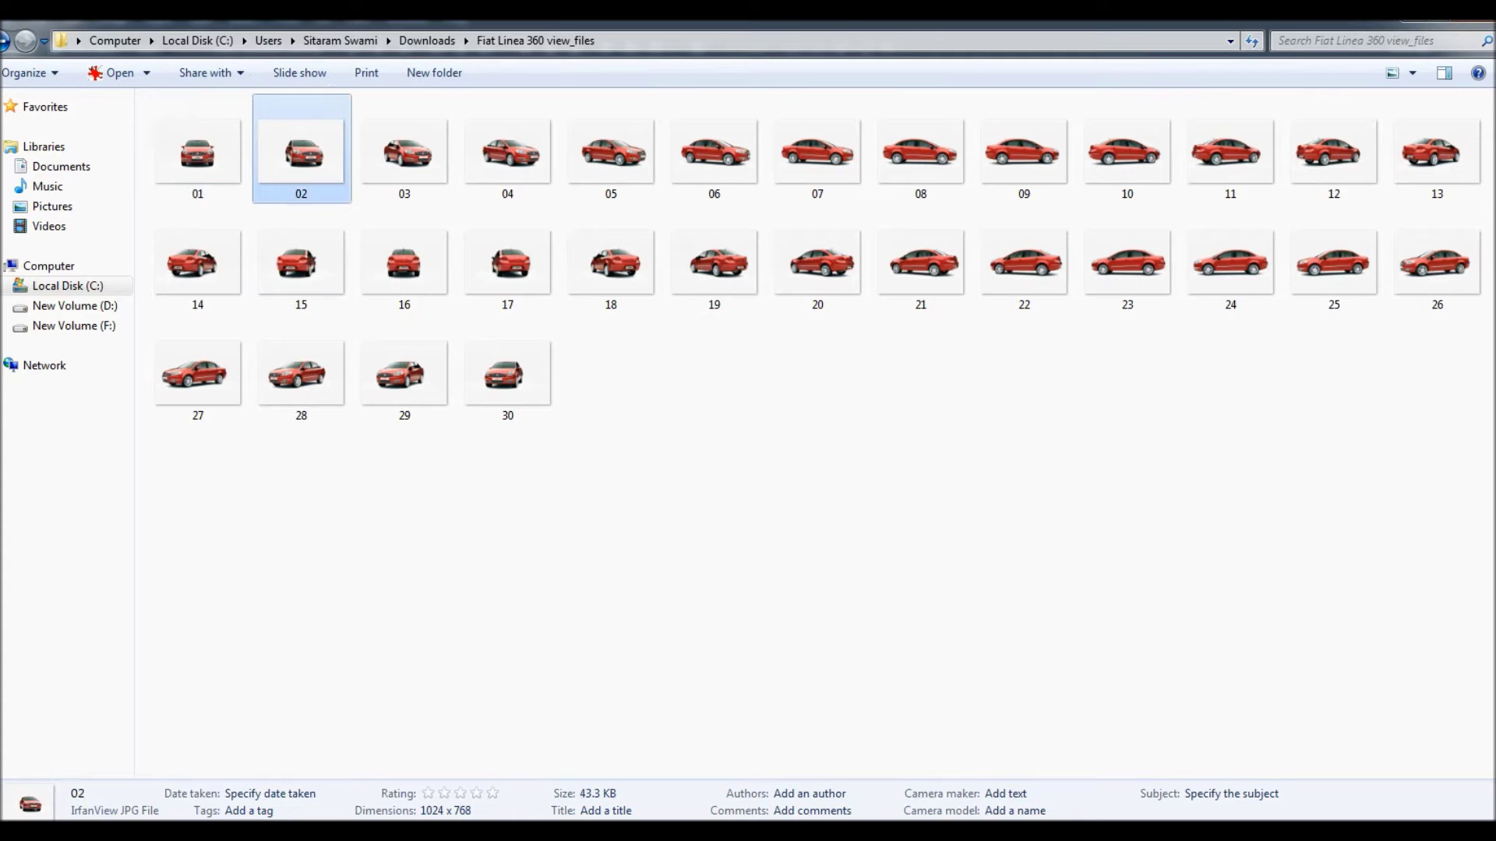
left_click(507, 374, "shift")
mouse_move(507, 374)
left_mouse_down()
mouse_move(193, 795)
mouse_move(768, 459)
left_mouse_up()
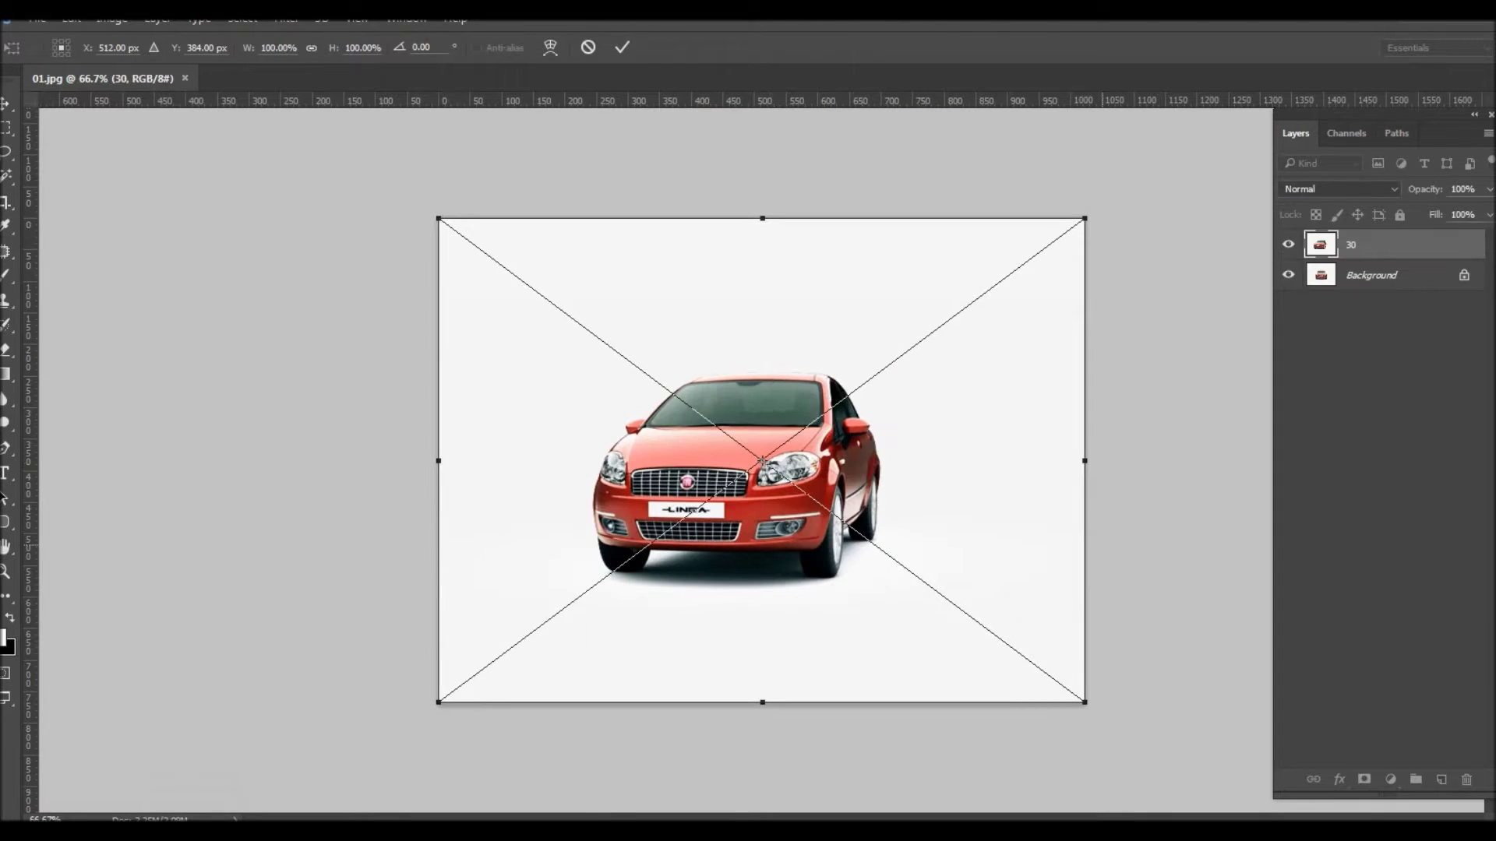
Step: Commit each placed photo, starting with 30, so each becomes its own layer
key("Return")
key("Return")
key("Return")
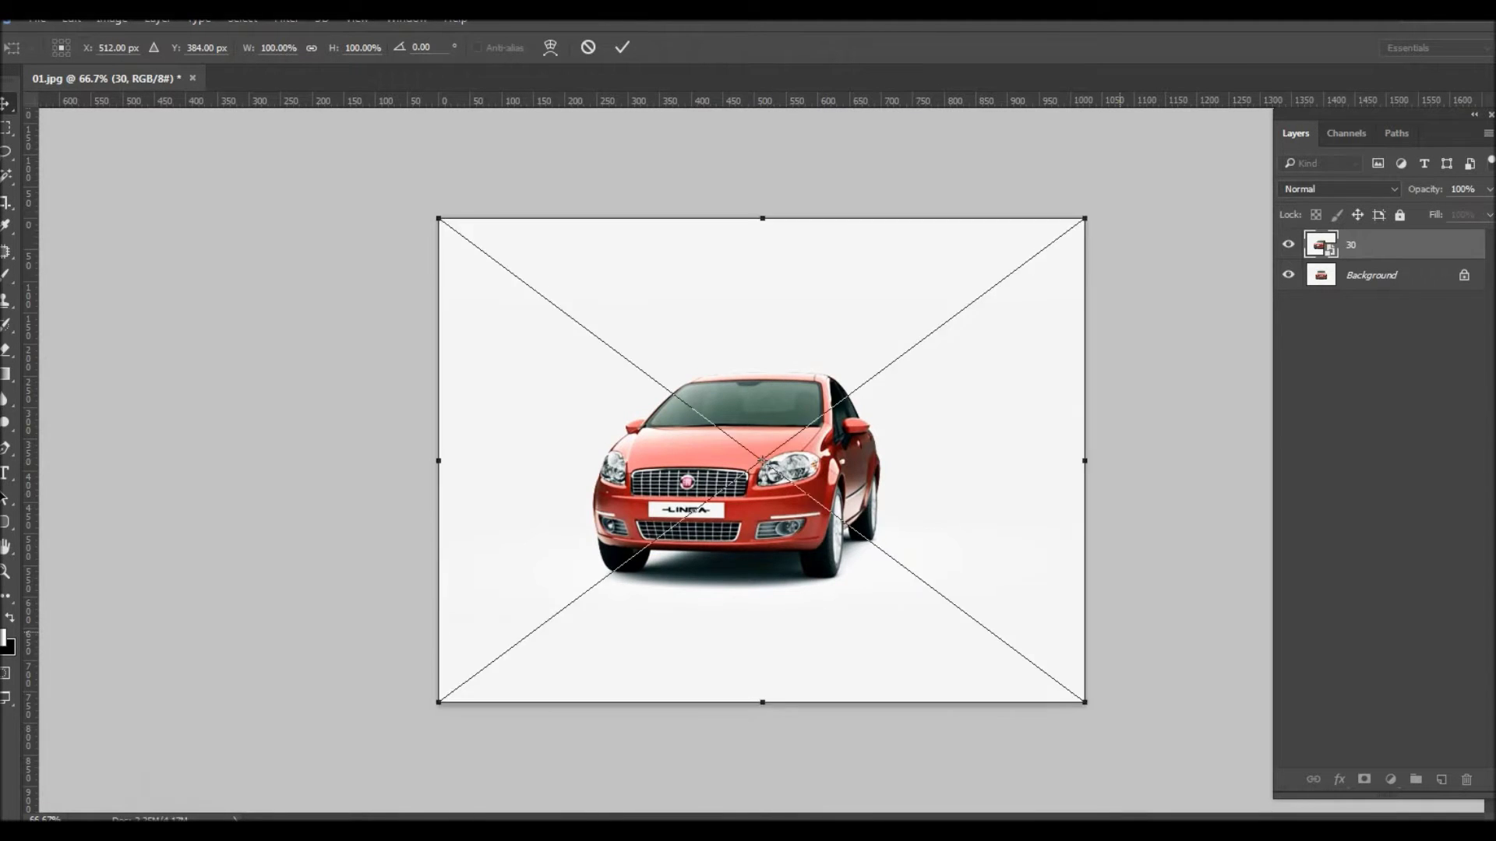
key("Return")
key("Return")
key("Return")
key("Return")
key("Return")
key("Return")
key("Return")
key("Return")
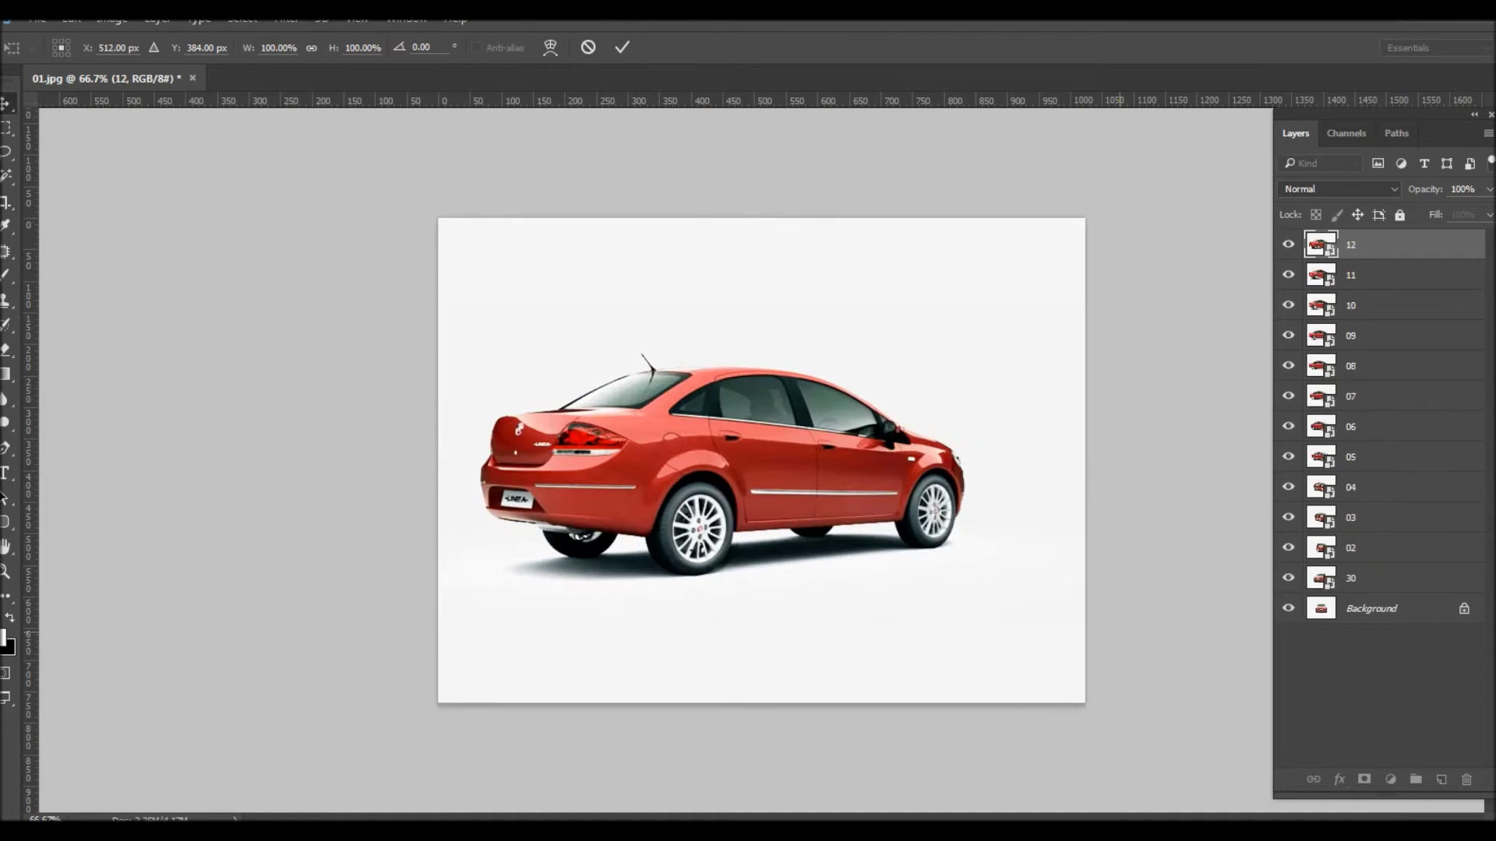
key("Return")
key("Return")
key("Return")
key("Return")
key("Return")
key("Return")
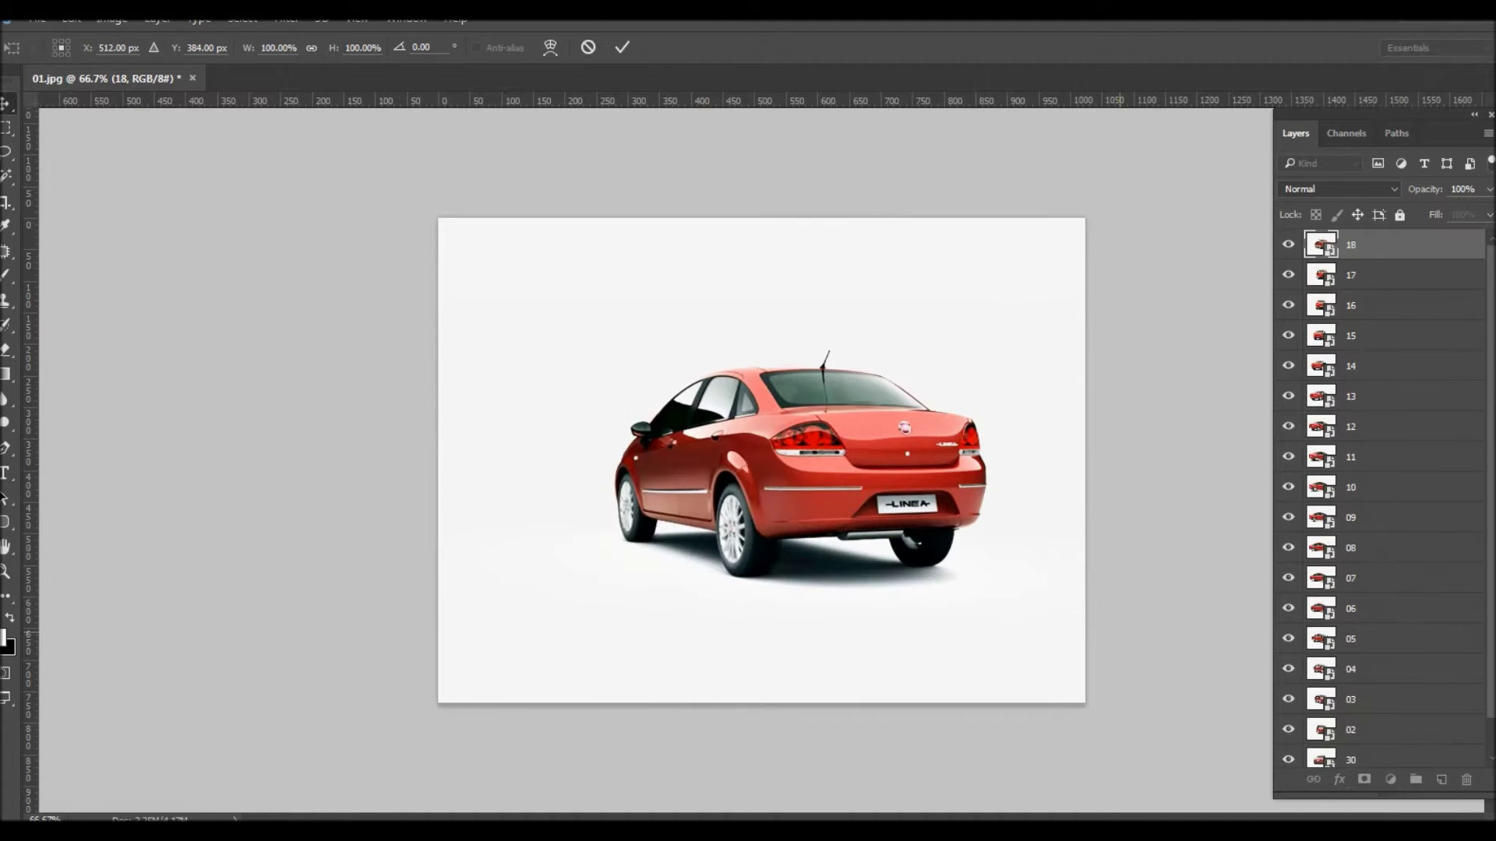
key("Return")
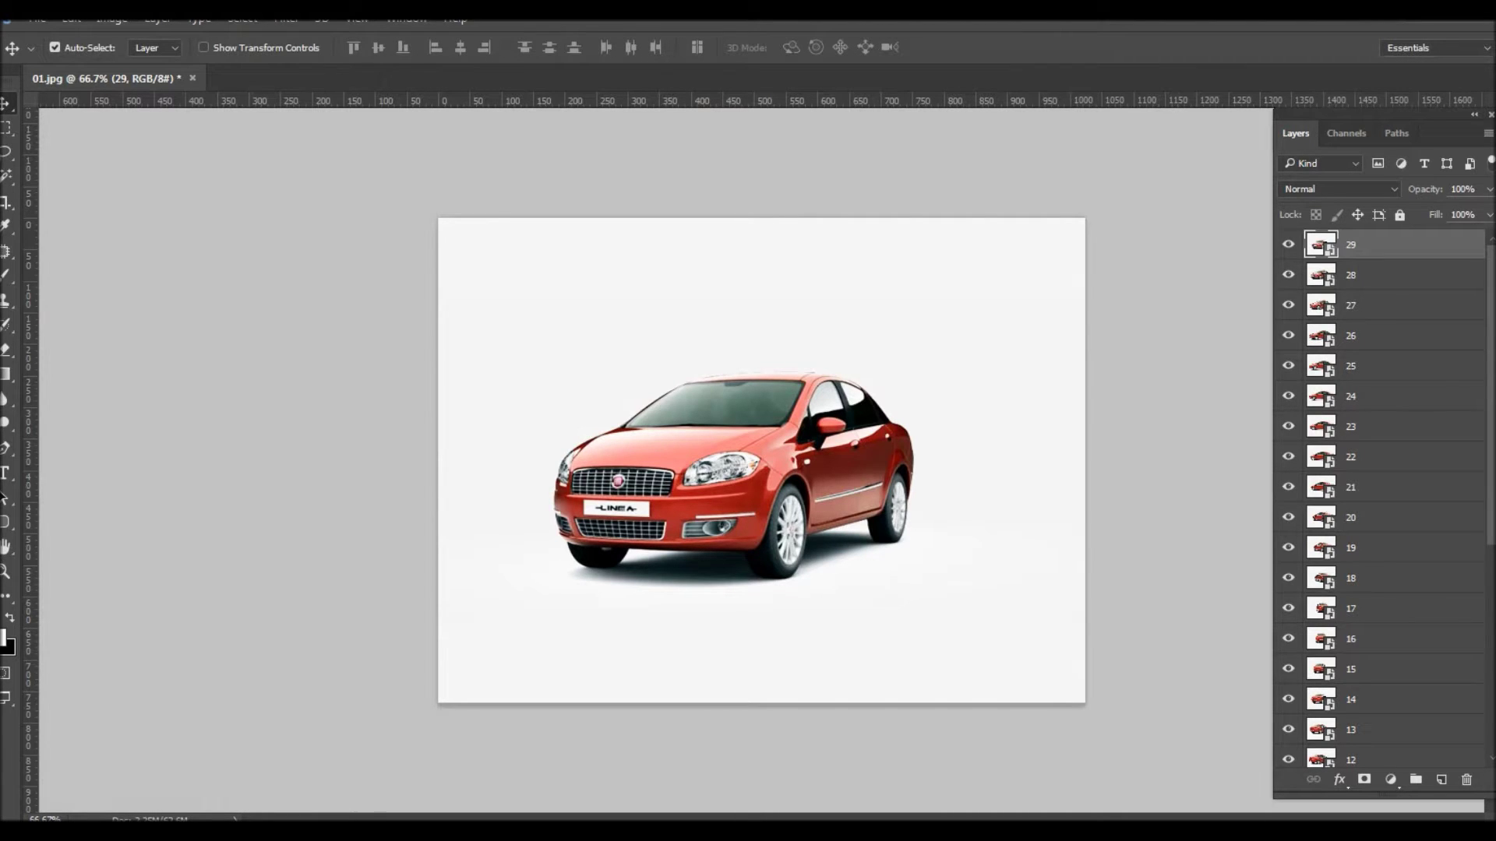
Step: Move layer 30 from above the background to the very top, above layer 29
scroll(1383, 499, "down", 5)
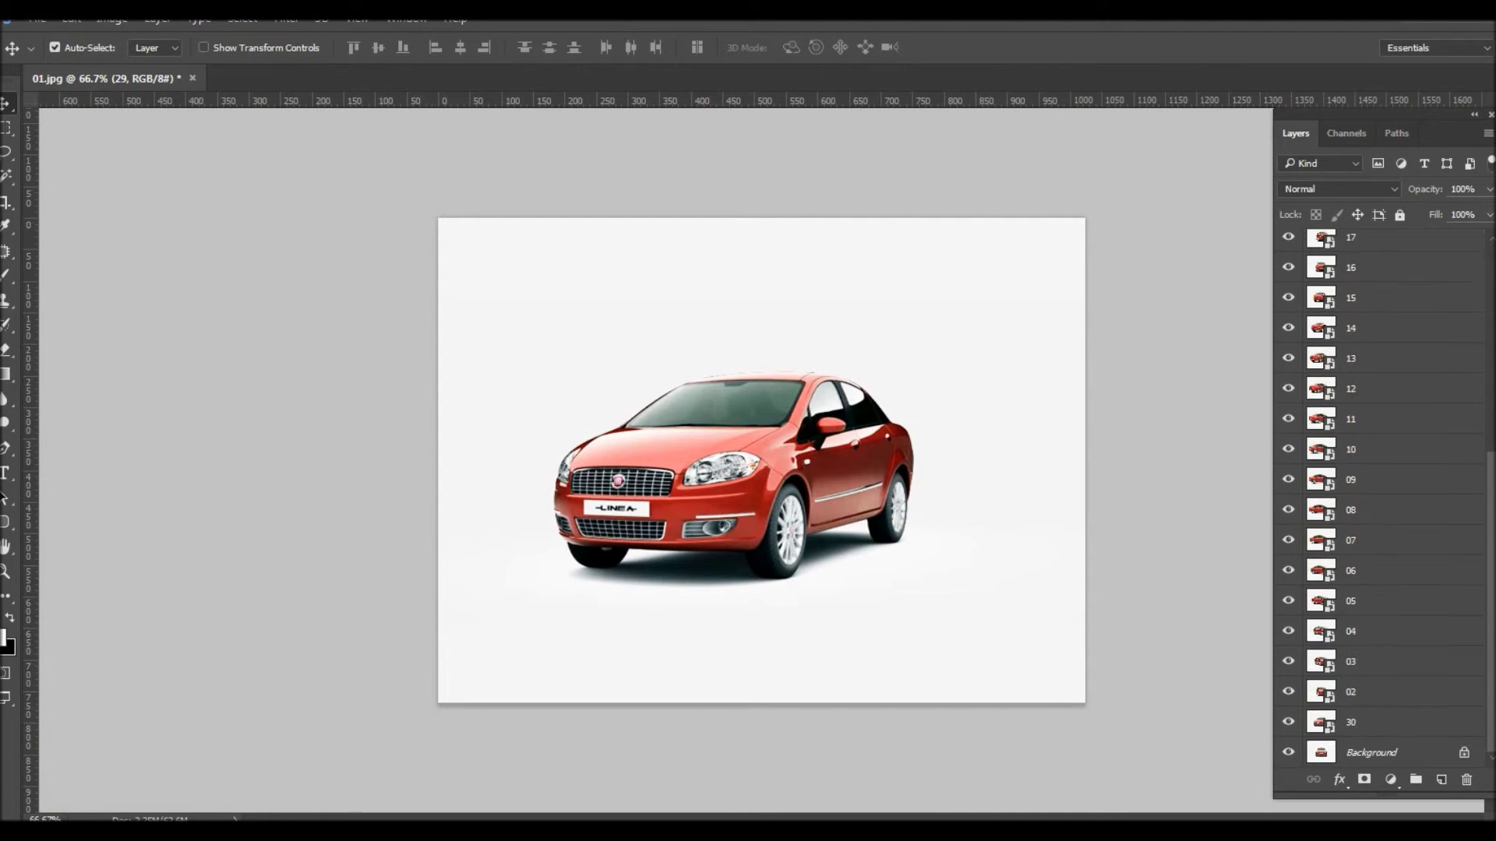
left_click(1371, 723)
left_click_drag(1371, 723, 1371, 237)
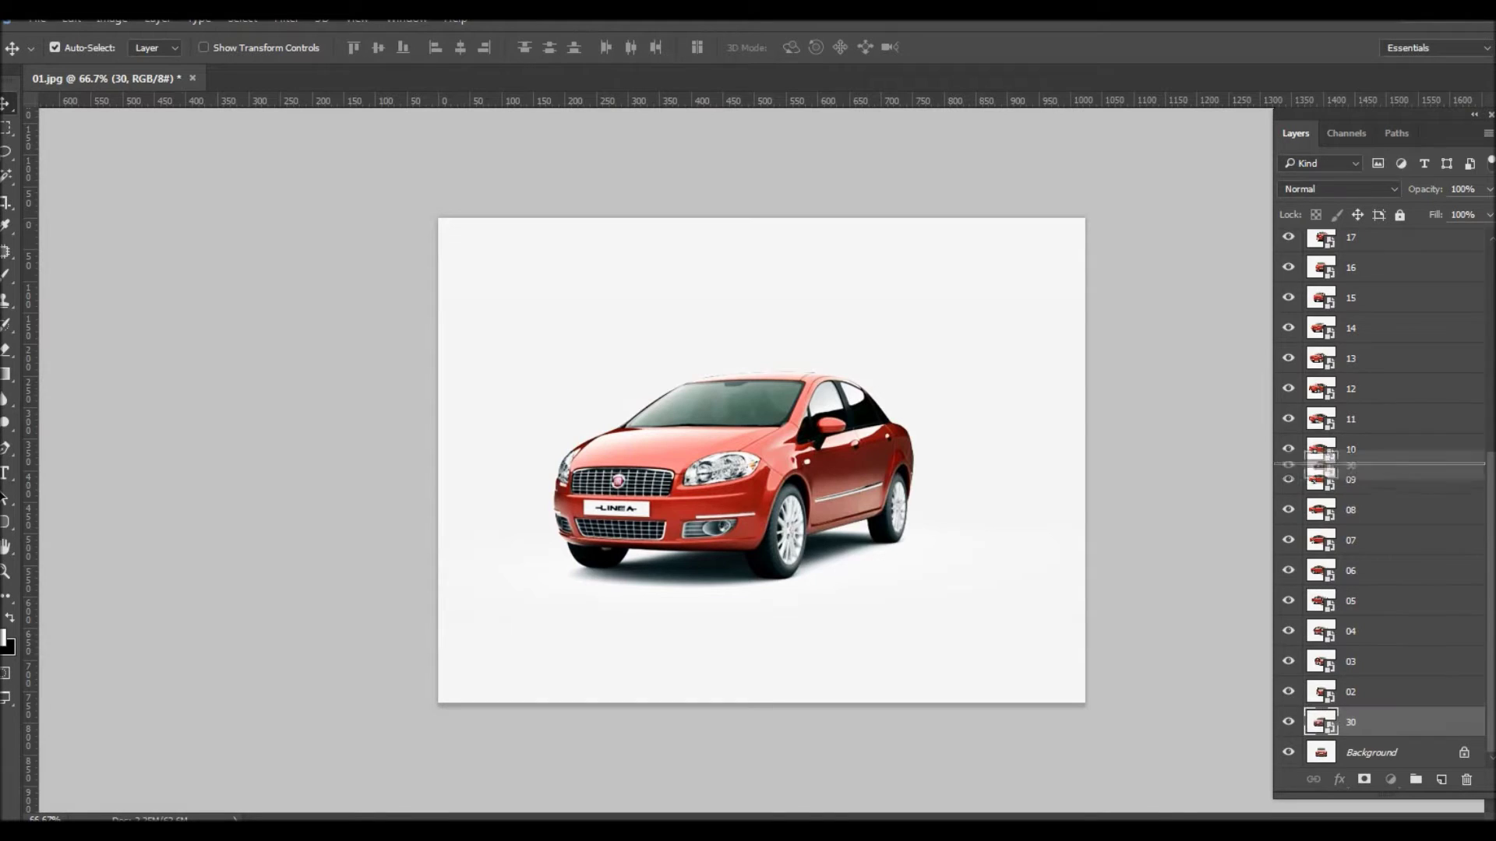
scroll(1383, 499, "up", 5)
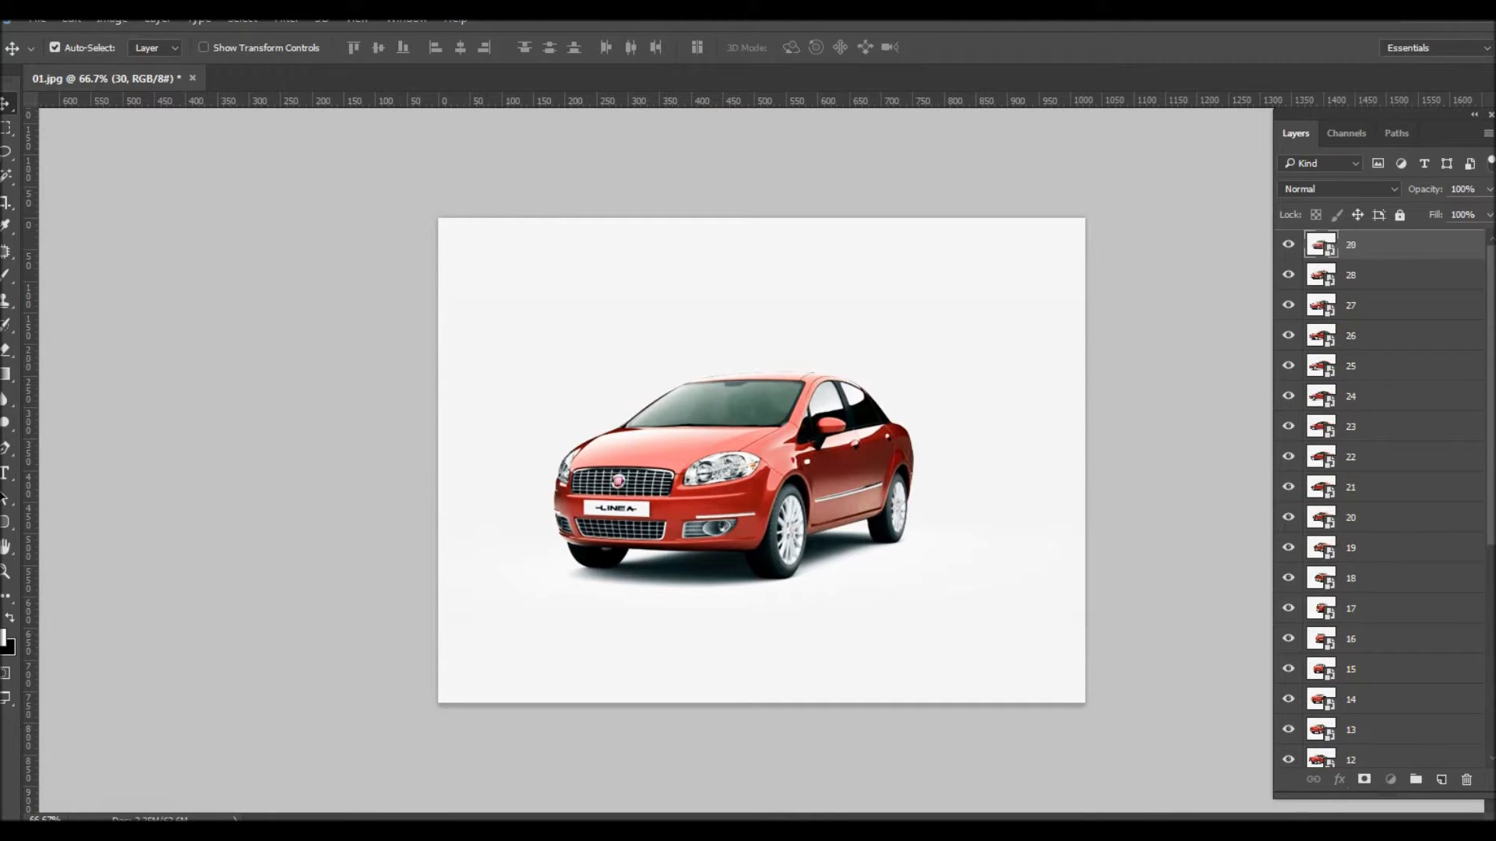
key("ctrl+shift+bracketright")
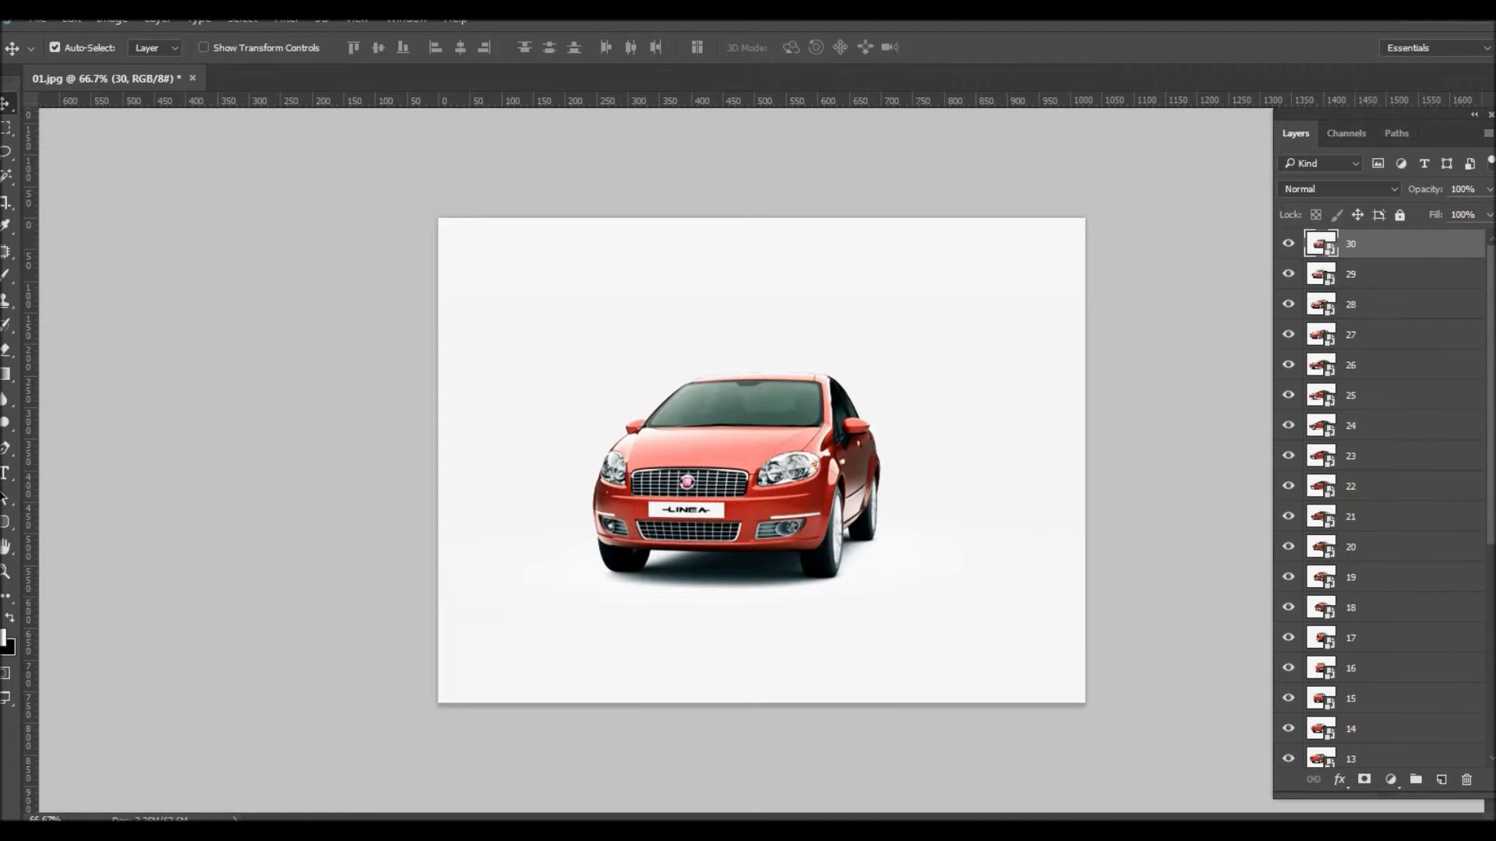
scroll(1383, 499, "down", 1)
scroll(1383, 499, "up", 1)
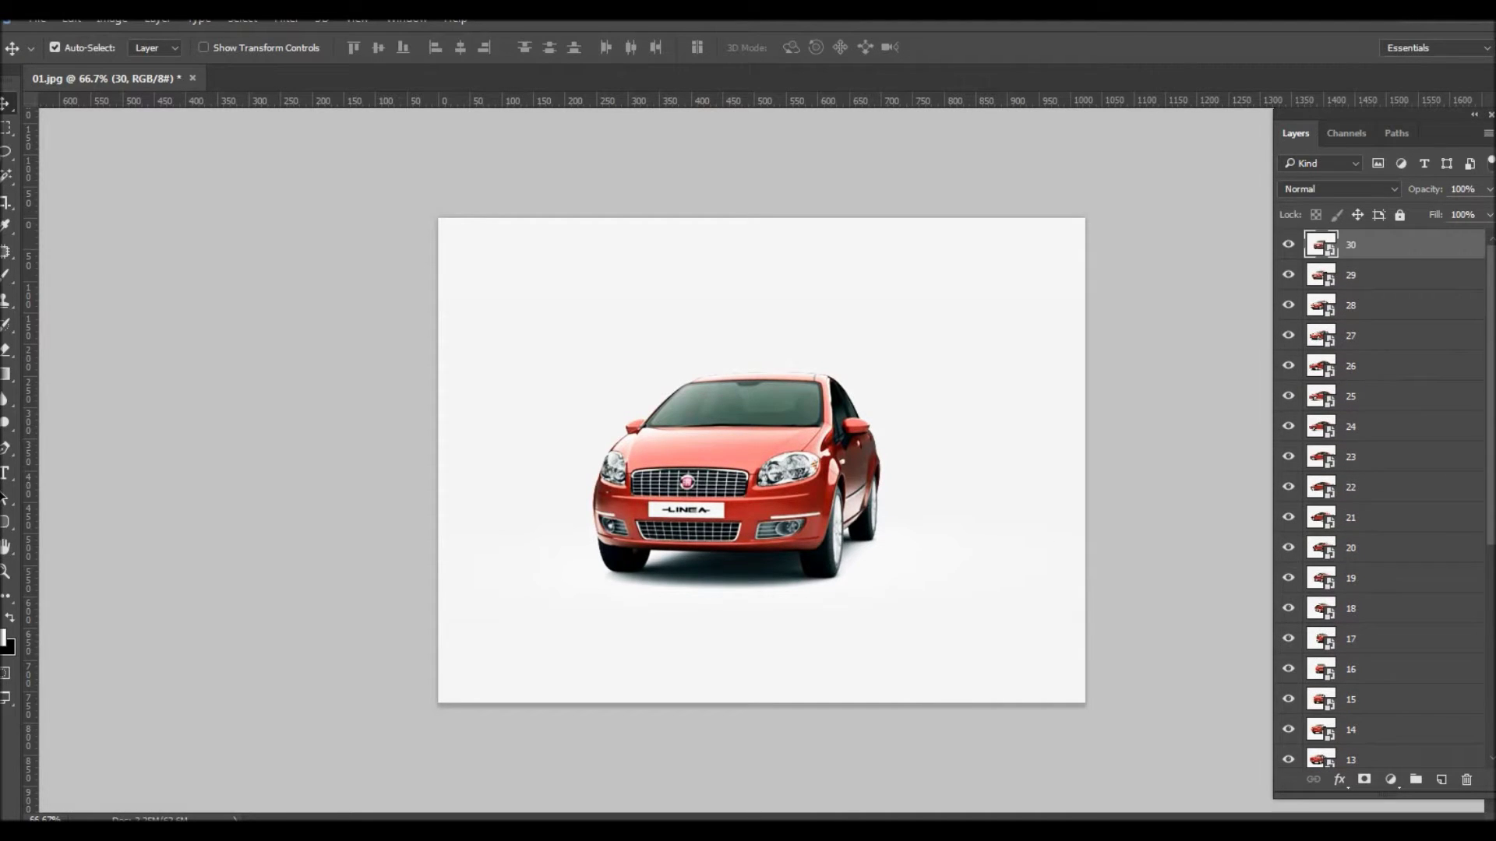
left_click(1391, 779)
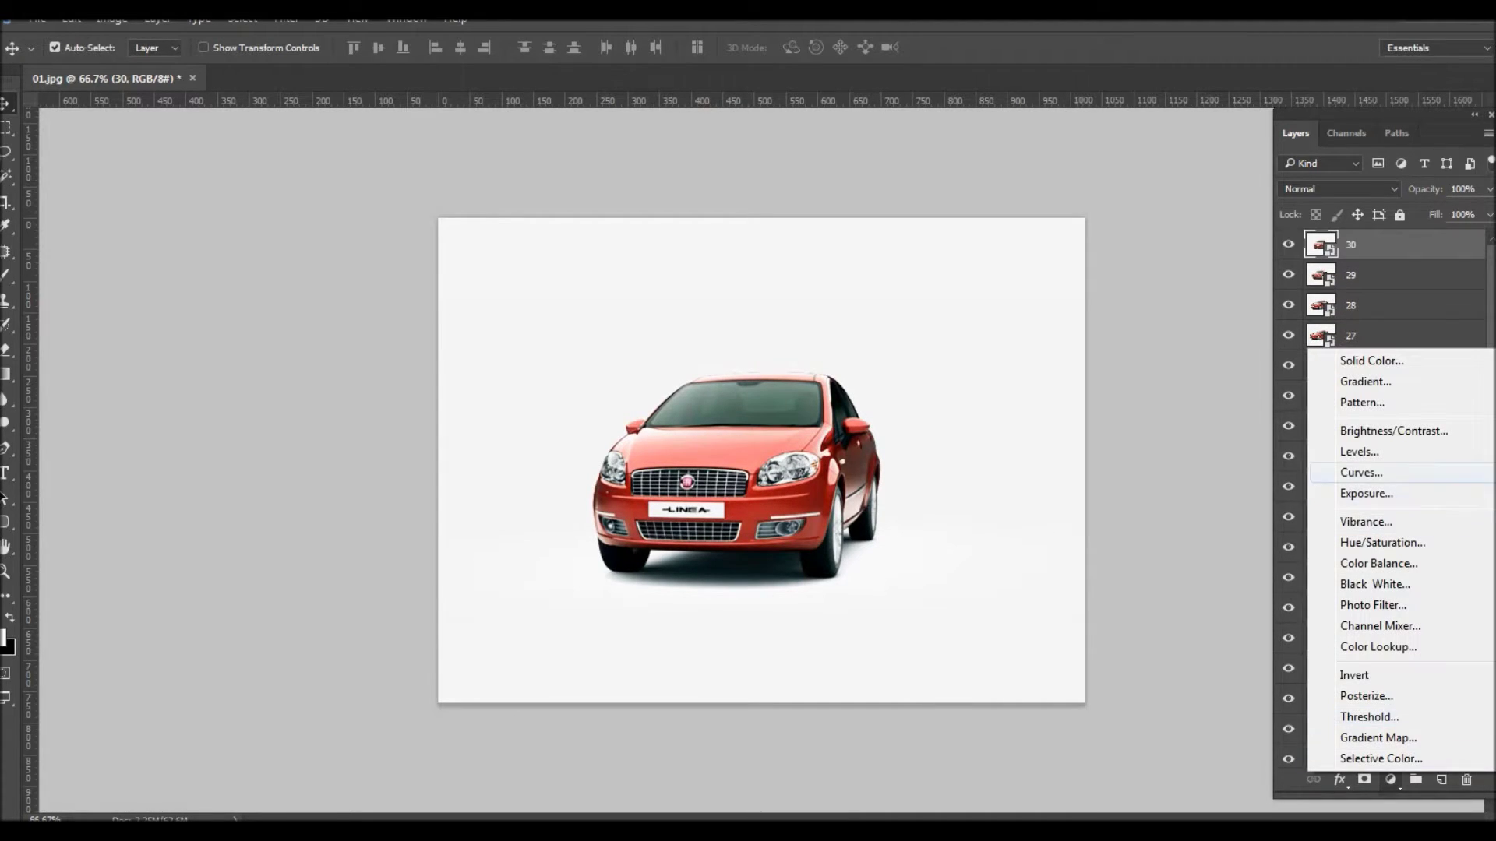
Step: Add a Levels adjustment layer with the white input at 244 to whiten the backdrop
left_click(1359, 452)
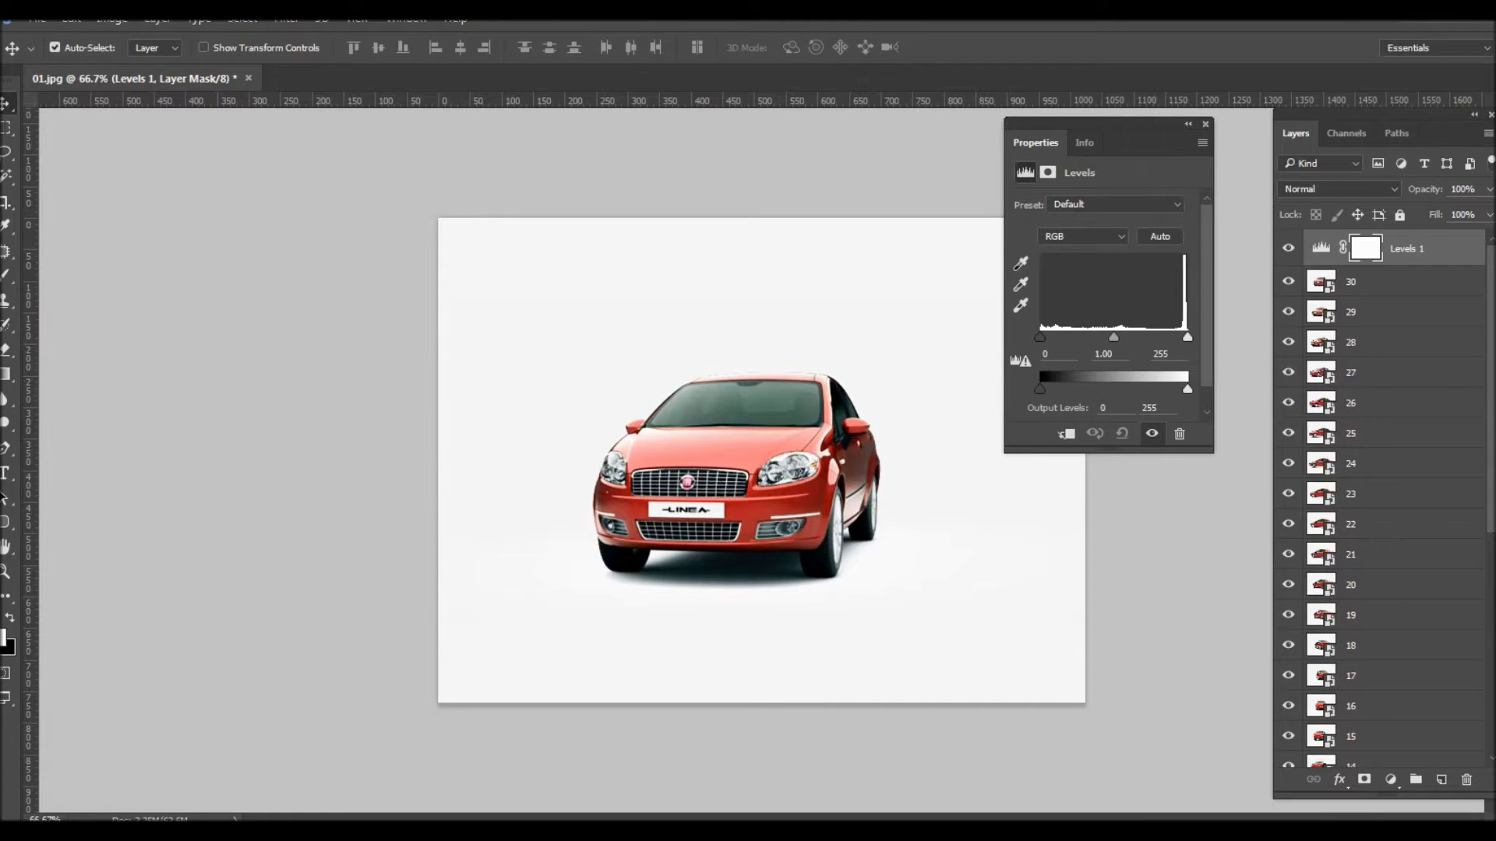
left_click_drag(1188, 337, 1185, 337)
left_click_drag(1187, 337, 1181, 337)
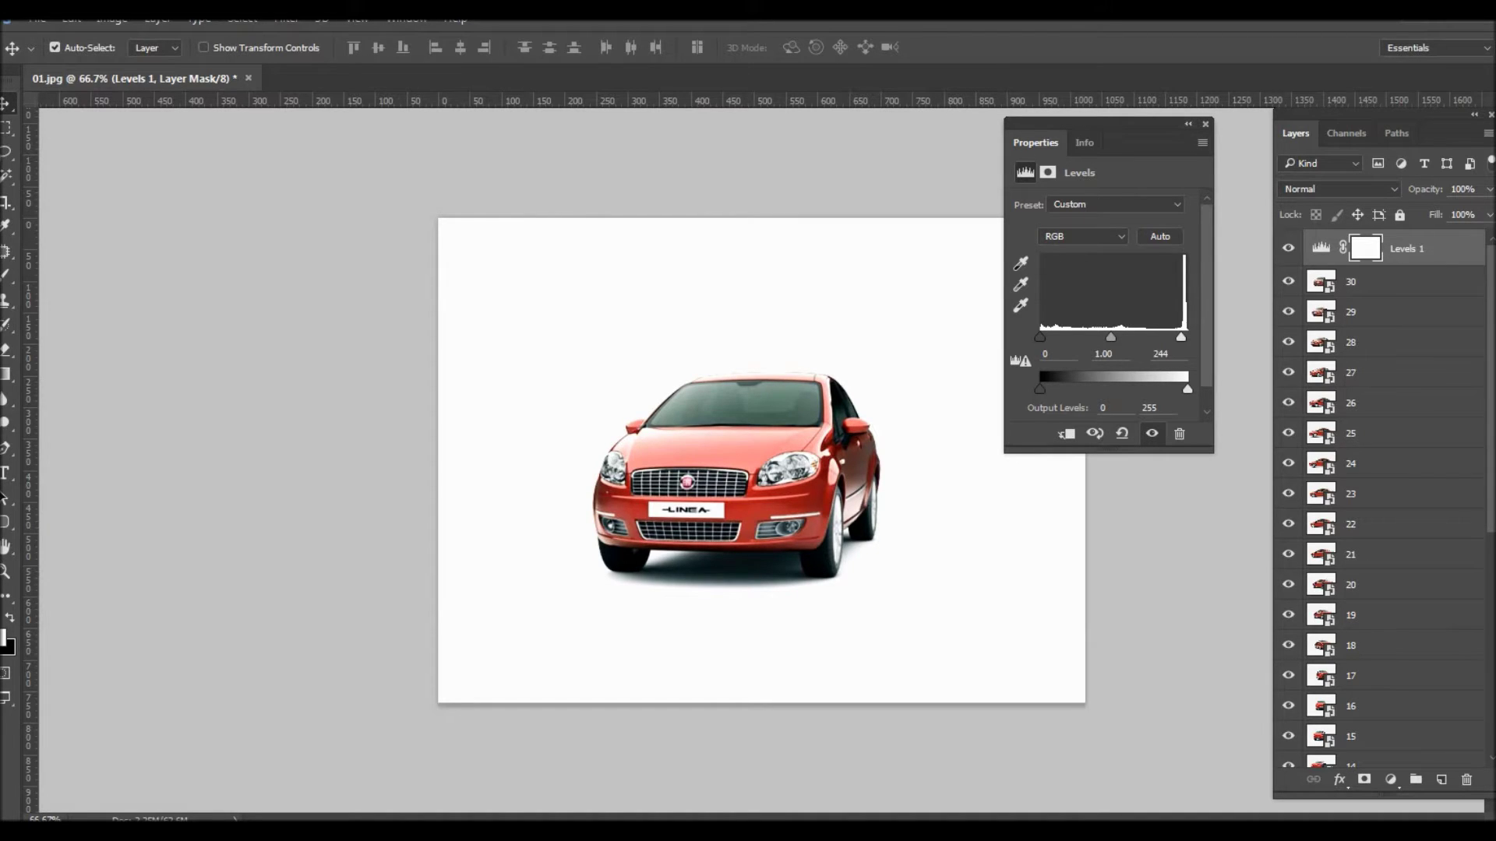
left_click(1205, 124)
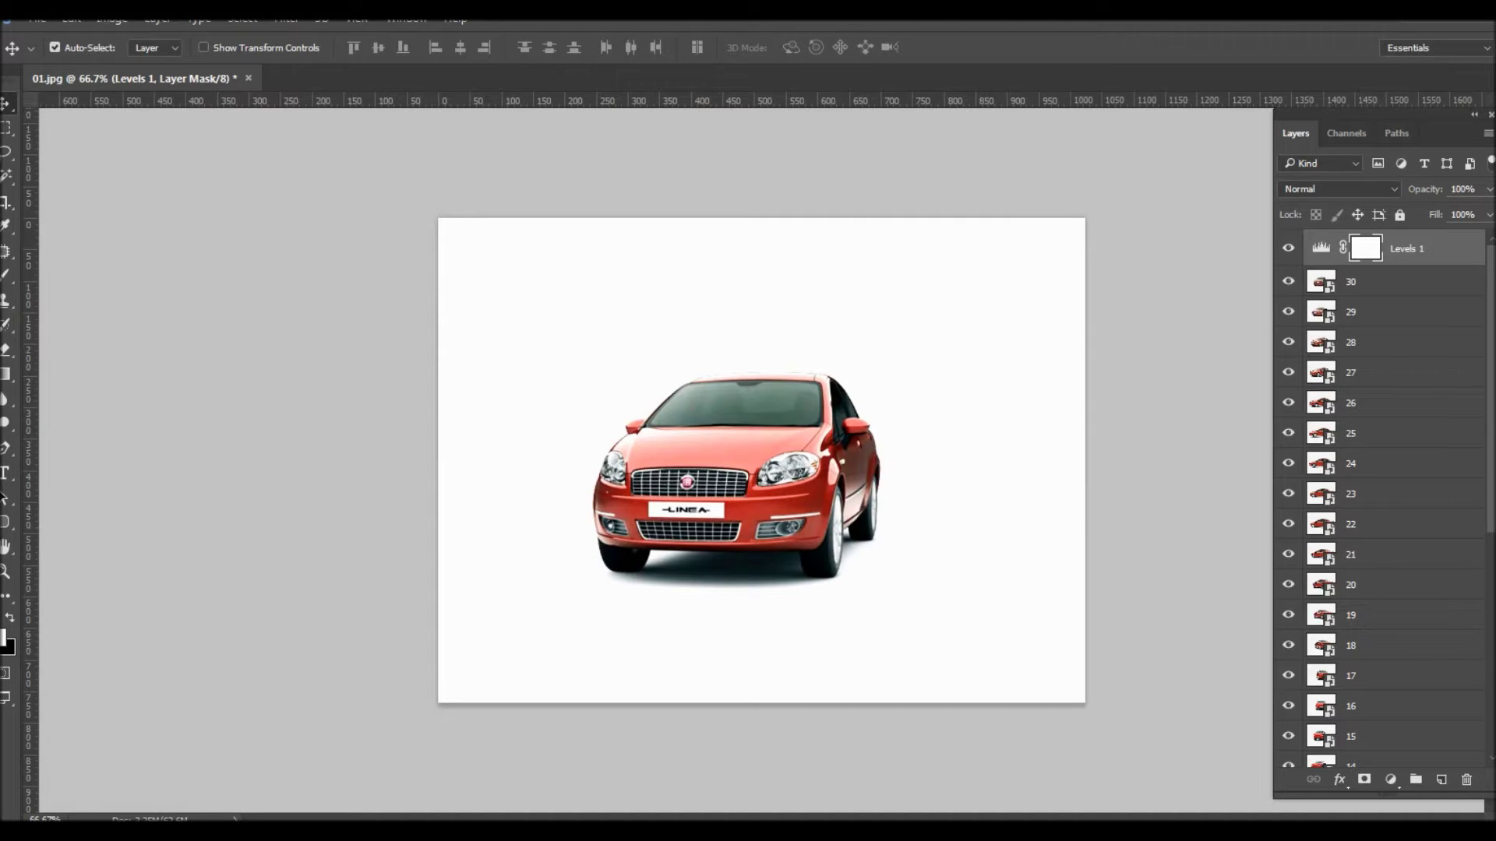
Step: Hide the angle layers from 30 downward, keeping only the Background front view visible
left_click(1289, 282)
left_click(1288, 311)
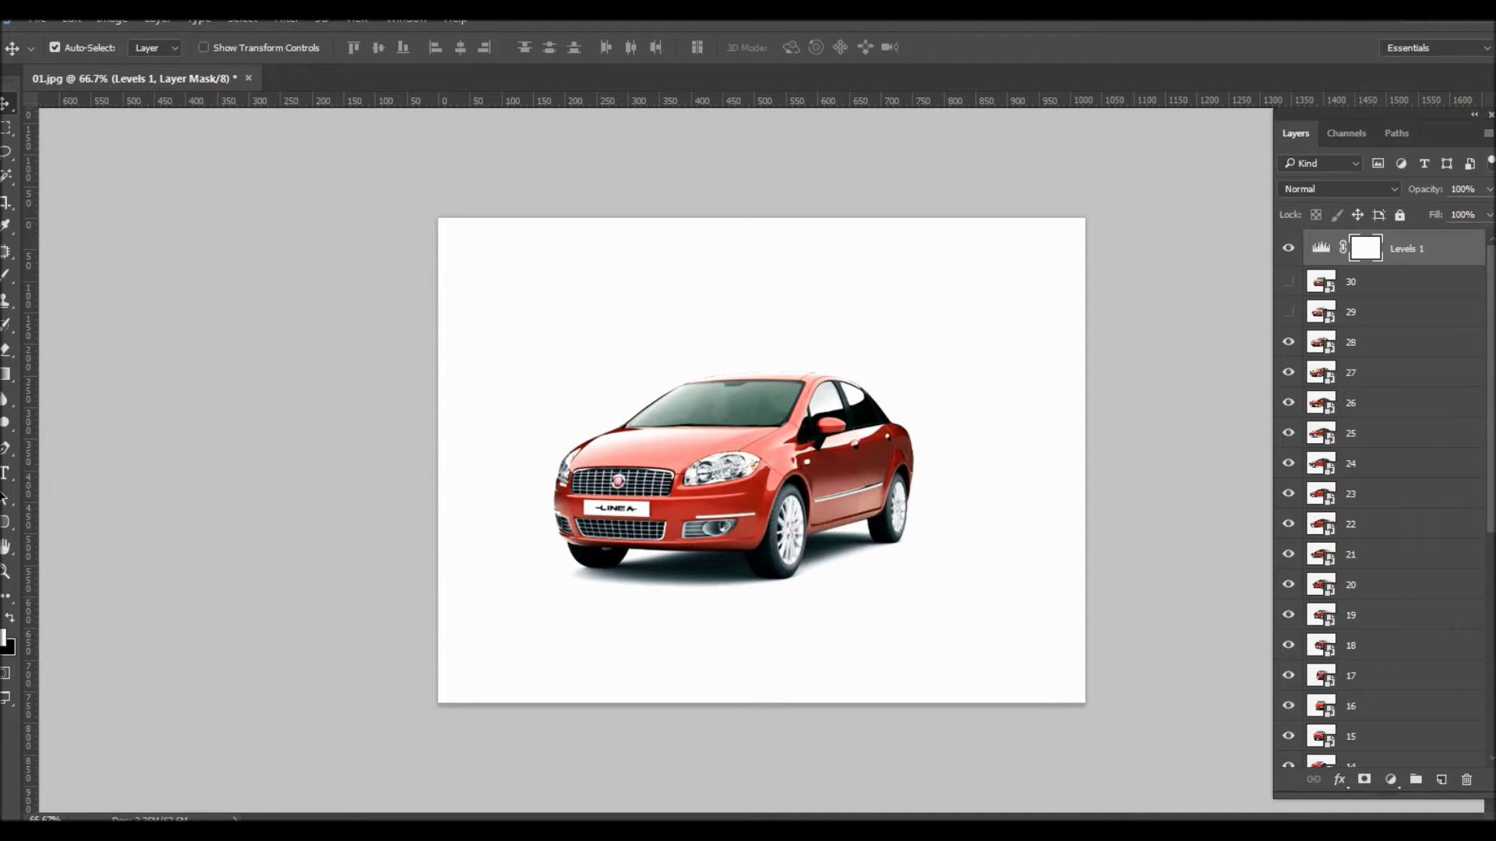
left_click_drag(1289, 342, 1288, 767)
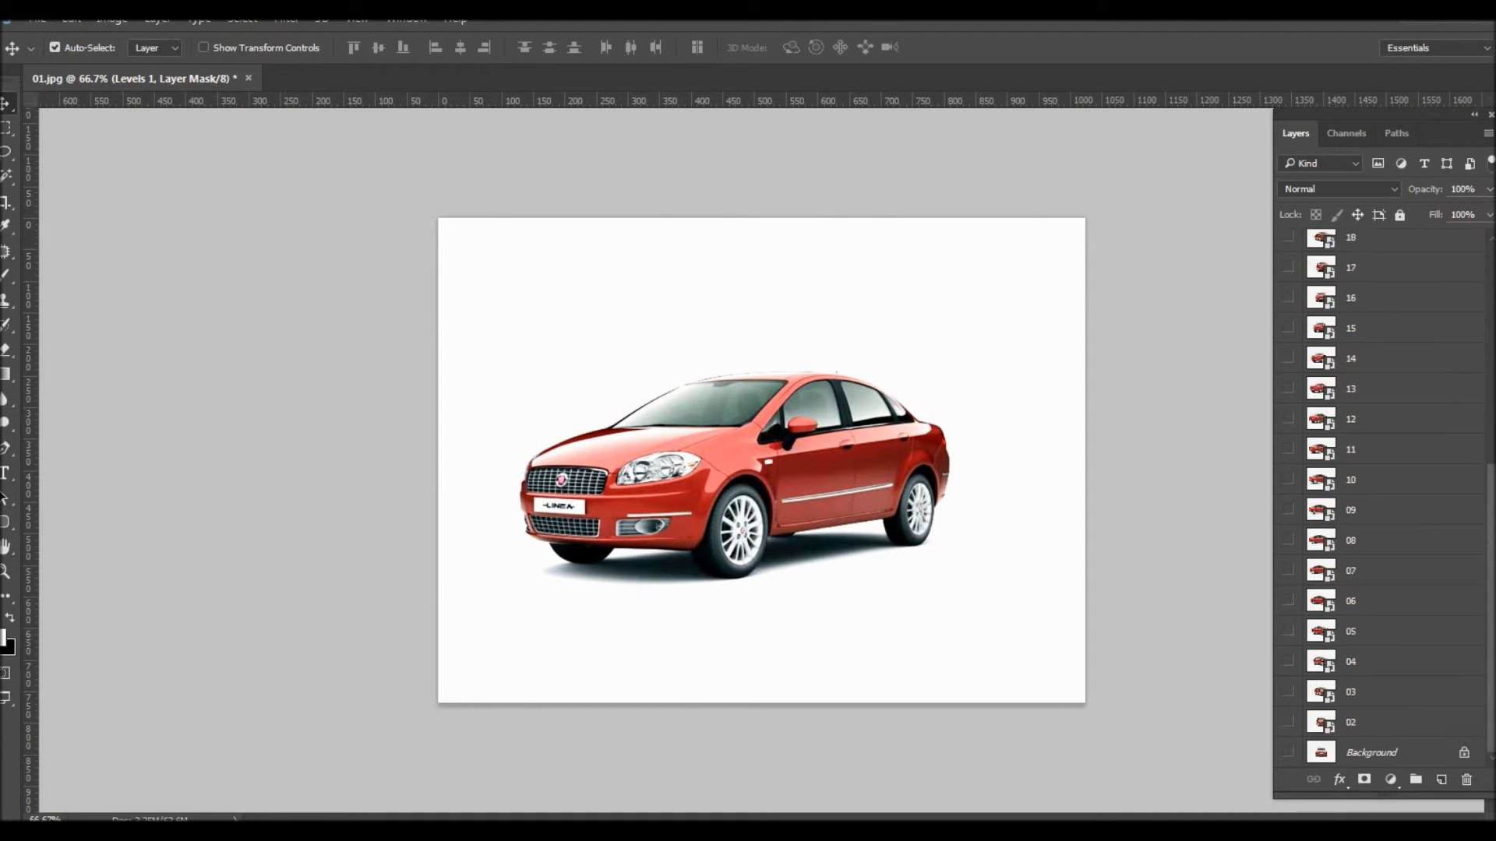
left_click(1289, 752)
Step: Rename the Background layer to 01
double_click(1320, 752)
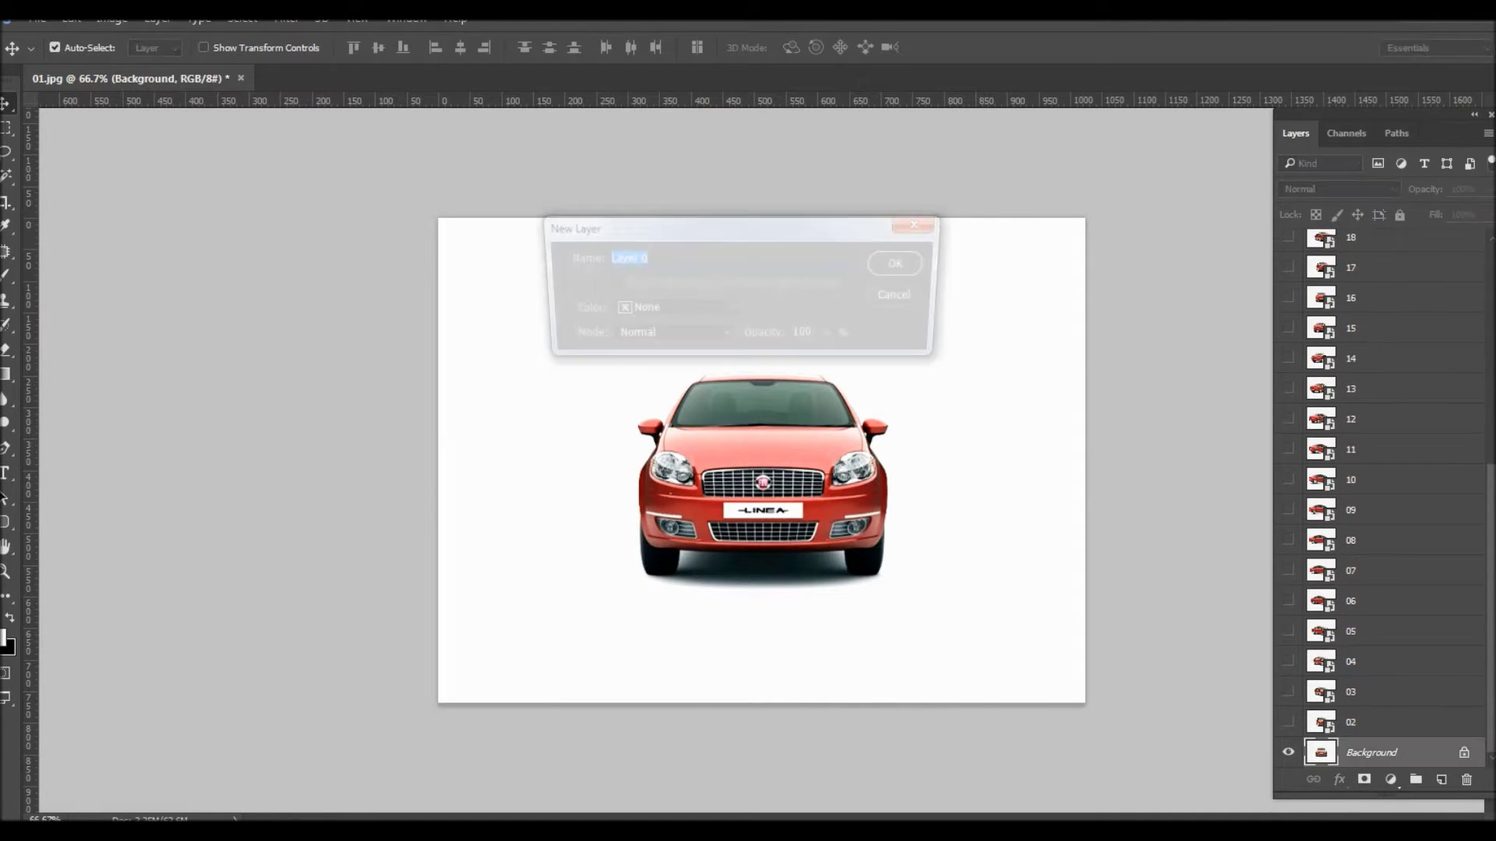
type("1")
key("BackSpace")
type("01")
key("Return")
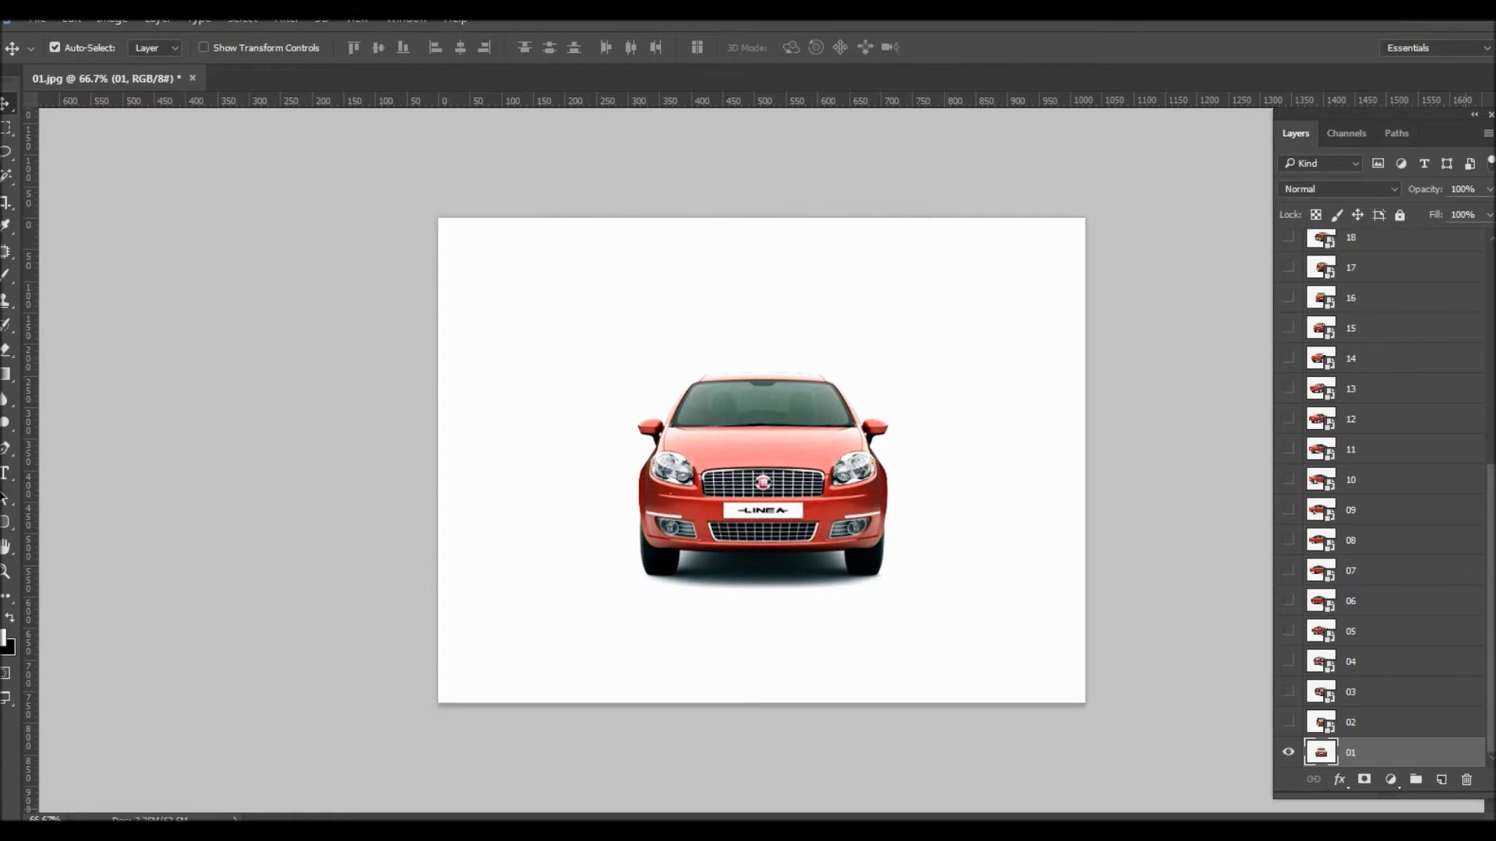
Step: Convert layer 01 to a smart object and show layers 02 through 09
right_click(1371, 753)
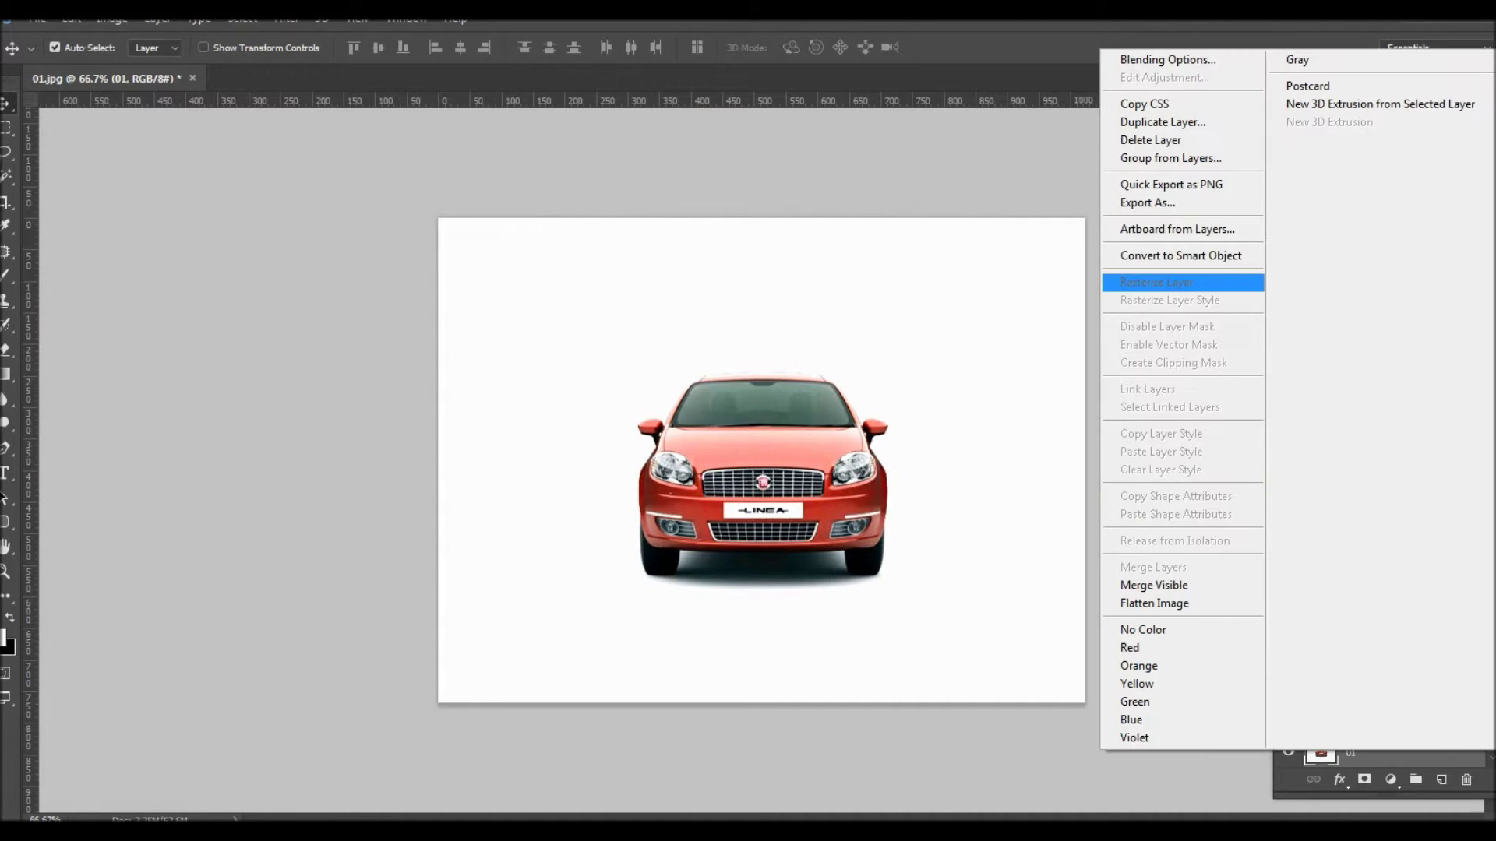
left_click(1181, 256)
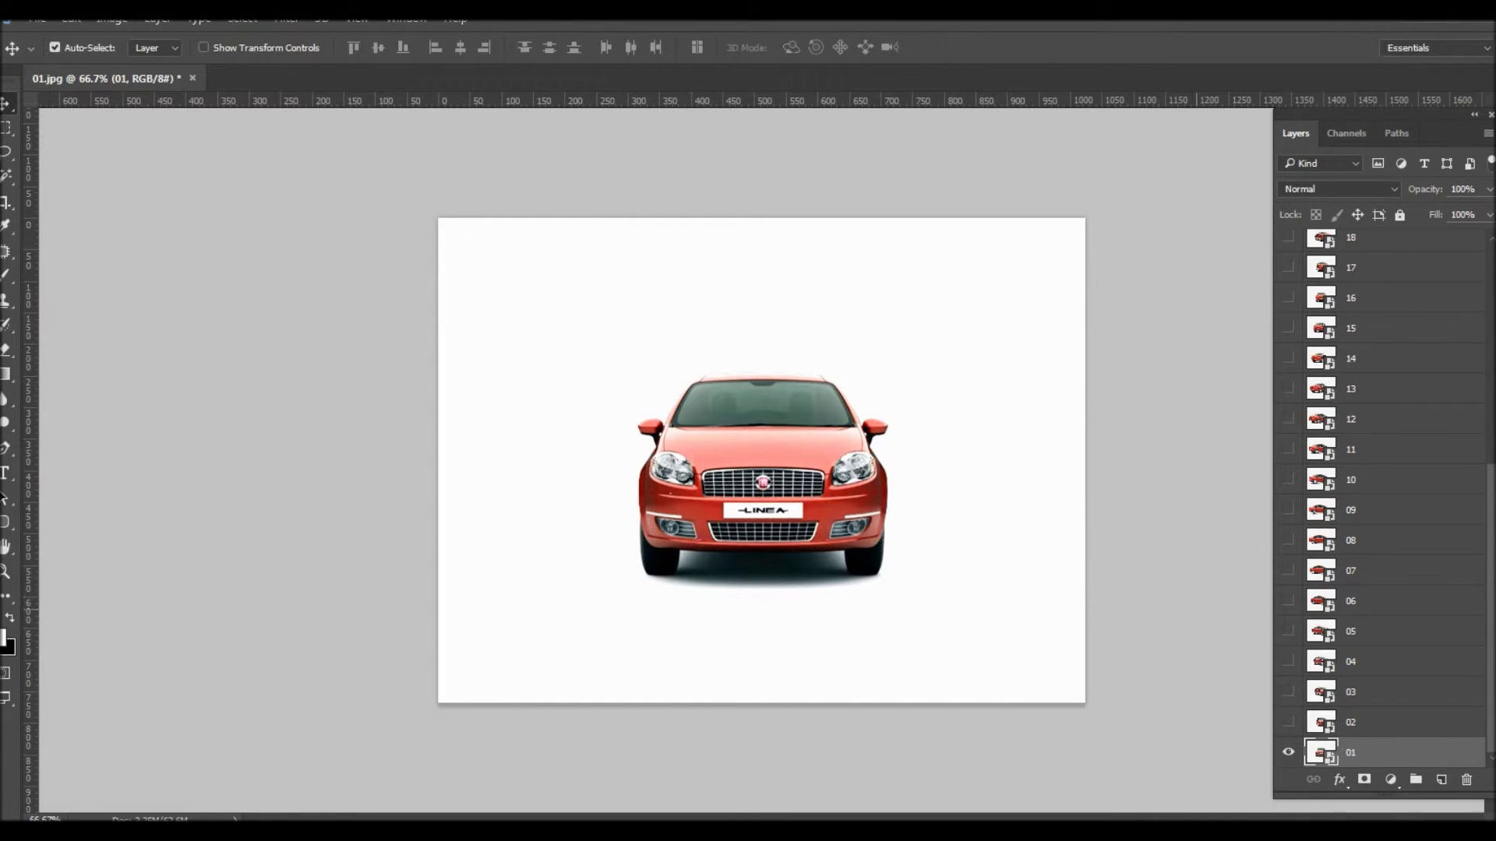
left_click_drag(1287, 722, 1288, 600)
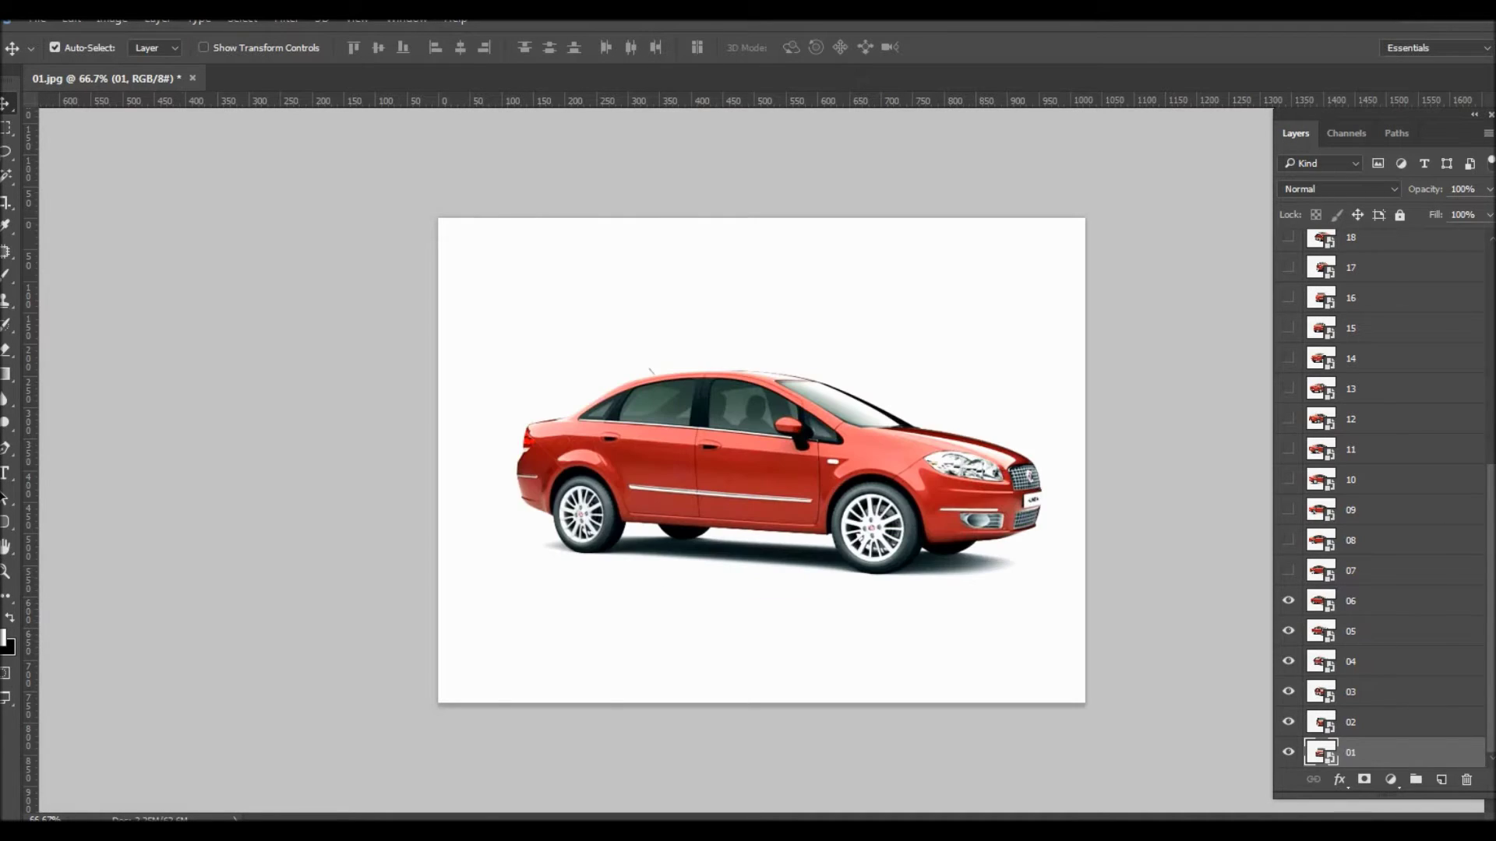
left_click(1288, 570)
left_click(1288, 539)
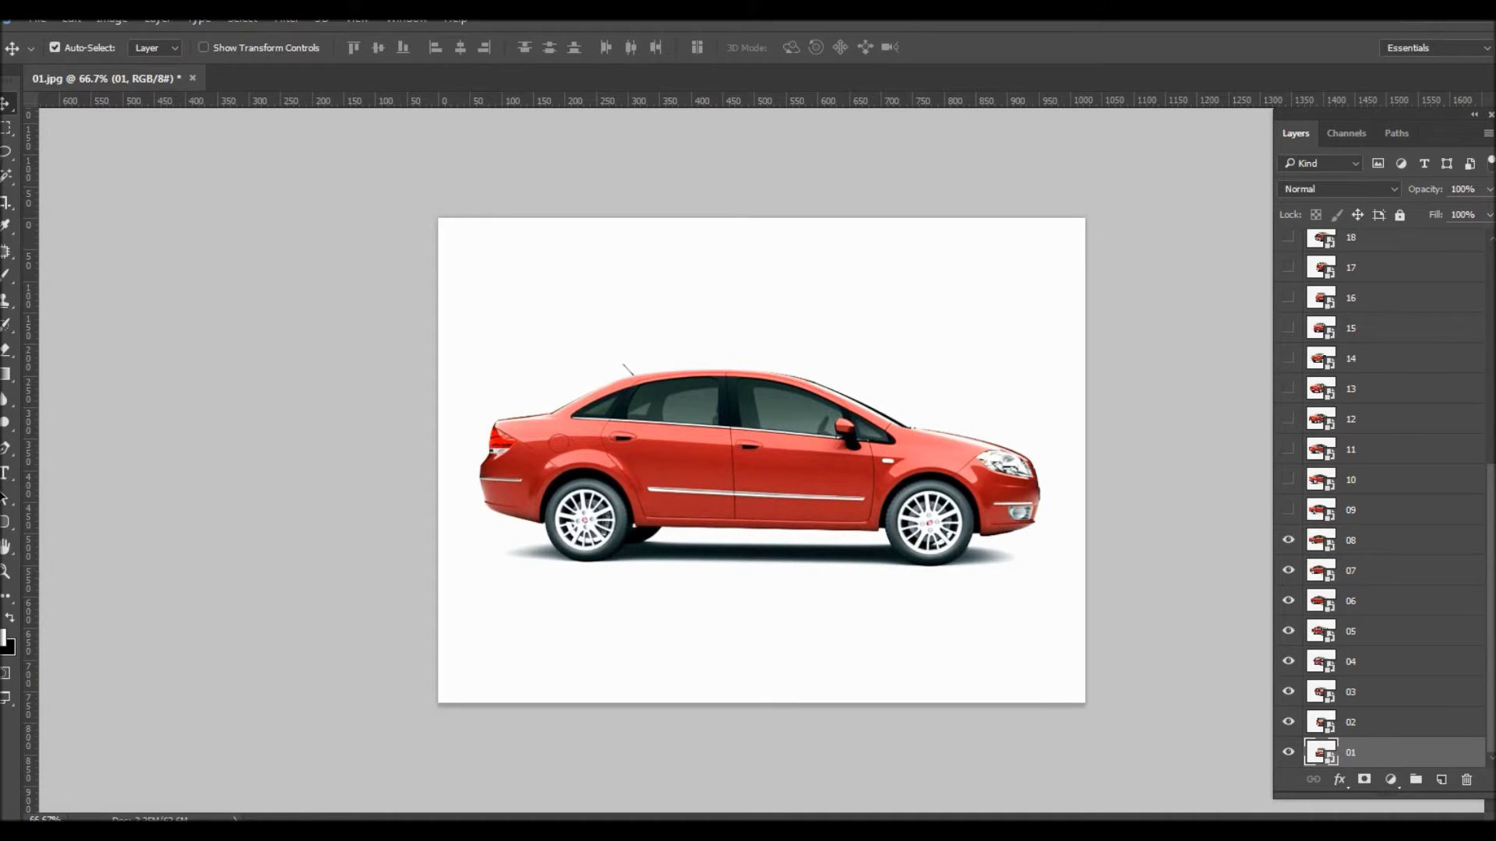
left_click(1288, 509)
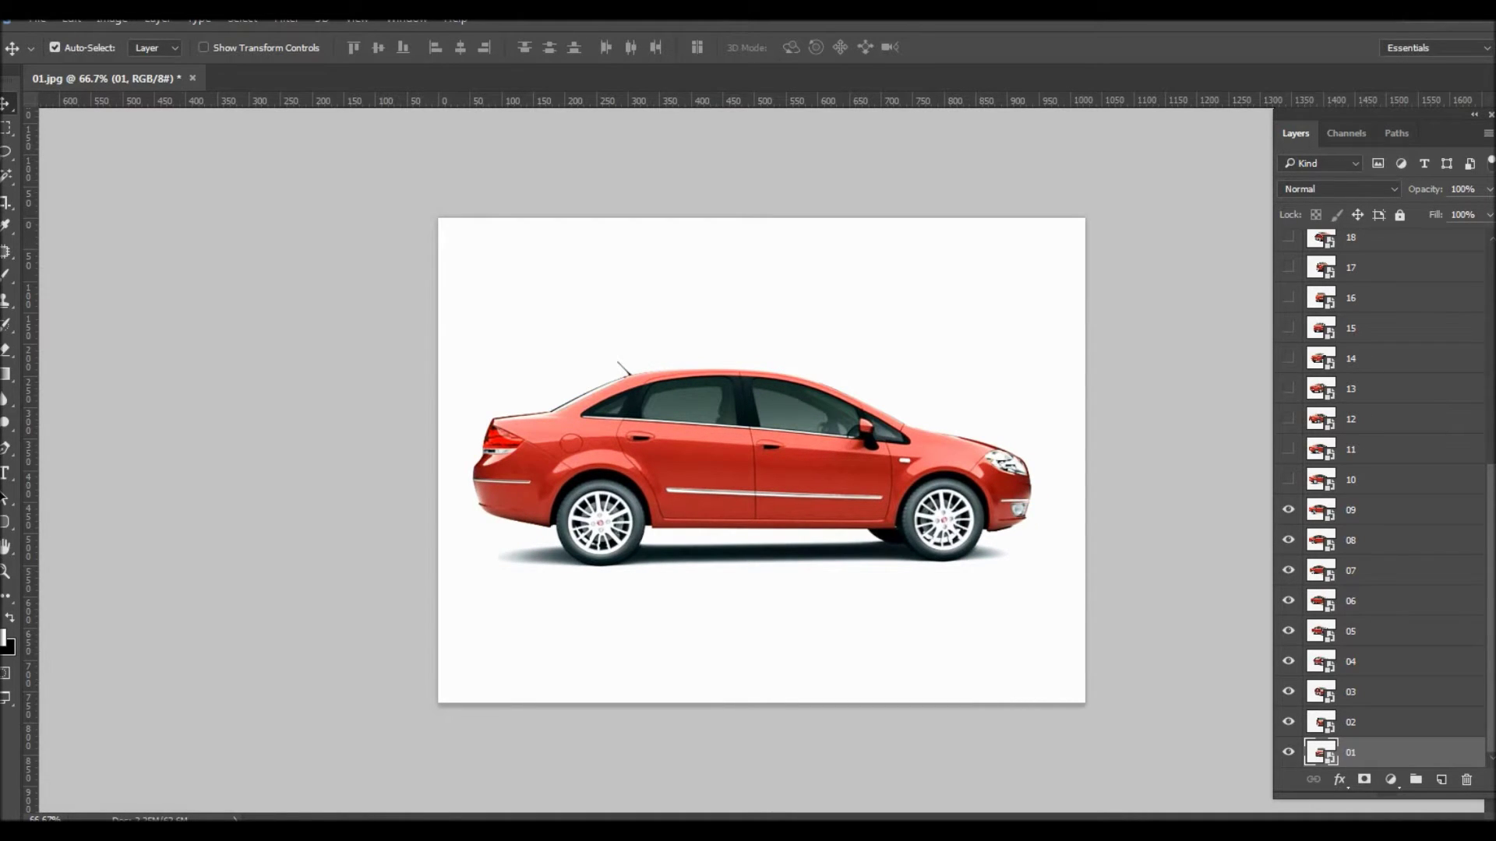
Step: Crop empty white above and below the car, then hide layers 08 down to 02
key("c")
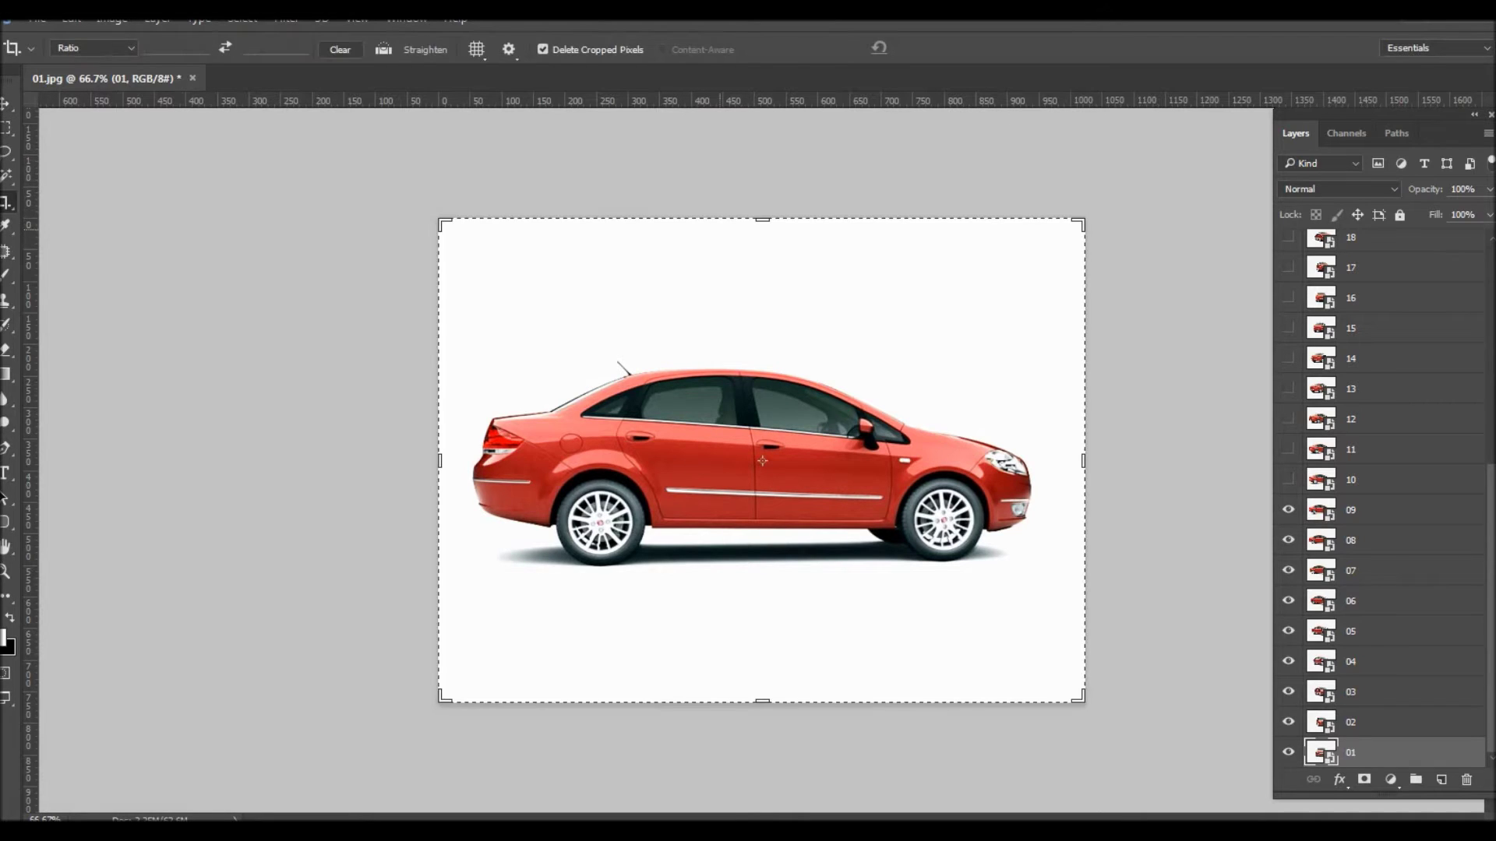
left_click_drag(763, 221, 752, 275)
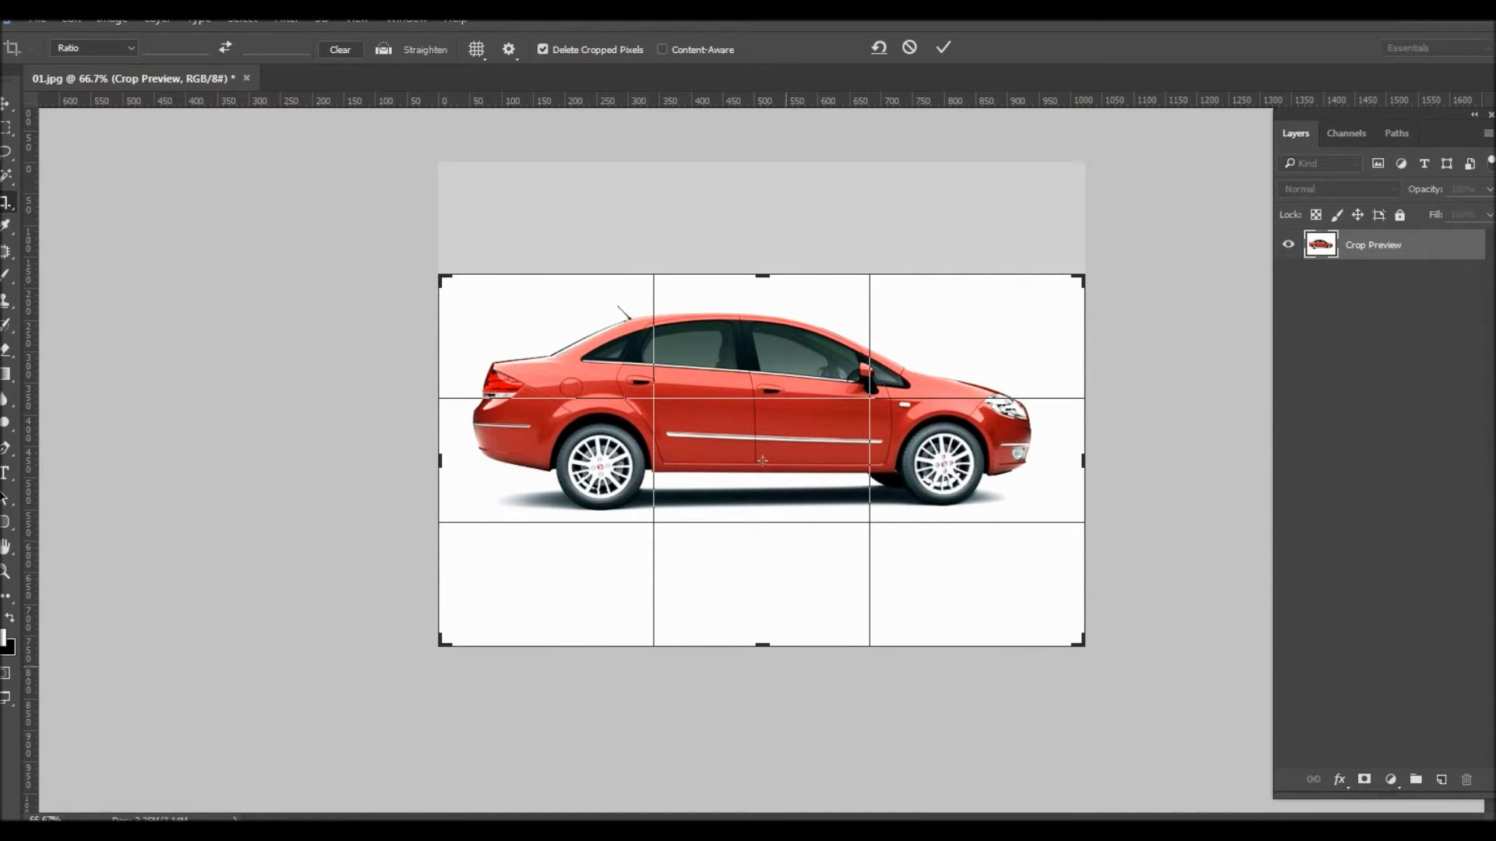
mouse_move(763, 646)
left_mouse_down()
mouse_move(763, 578)
mouse_move(802, 595)
mouse_move(739, 603)
left_mouse_up()
key("Return")
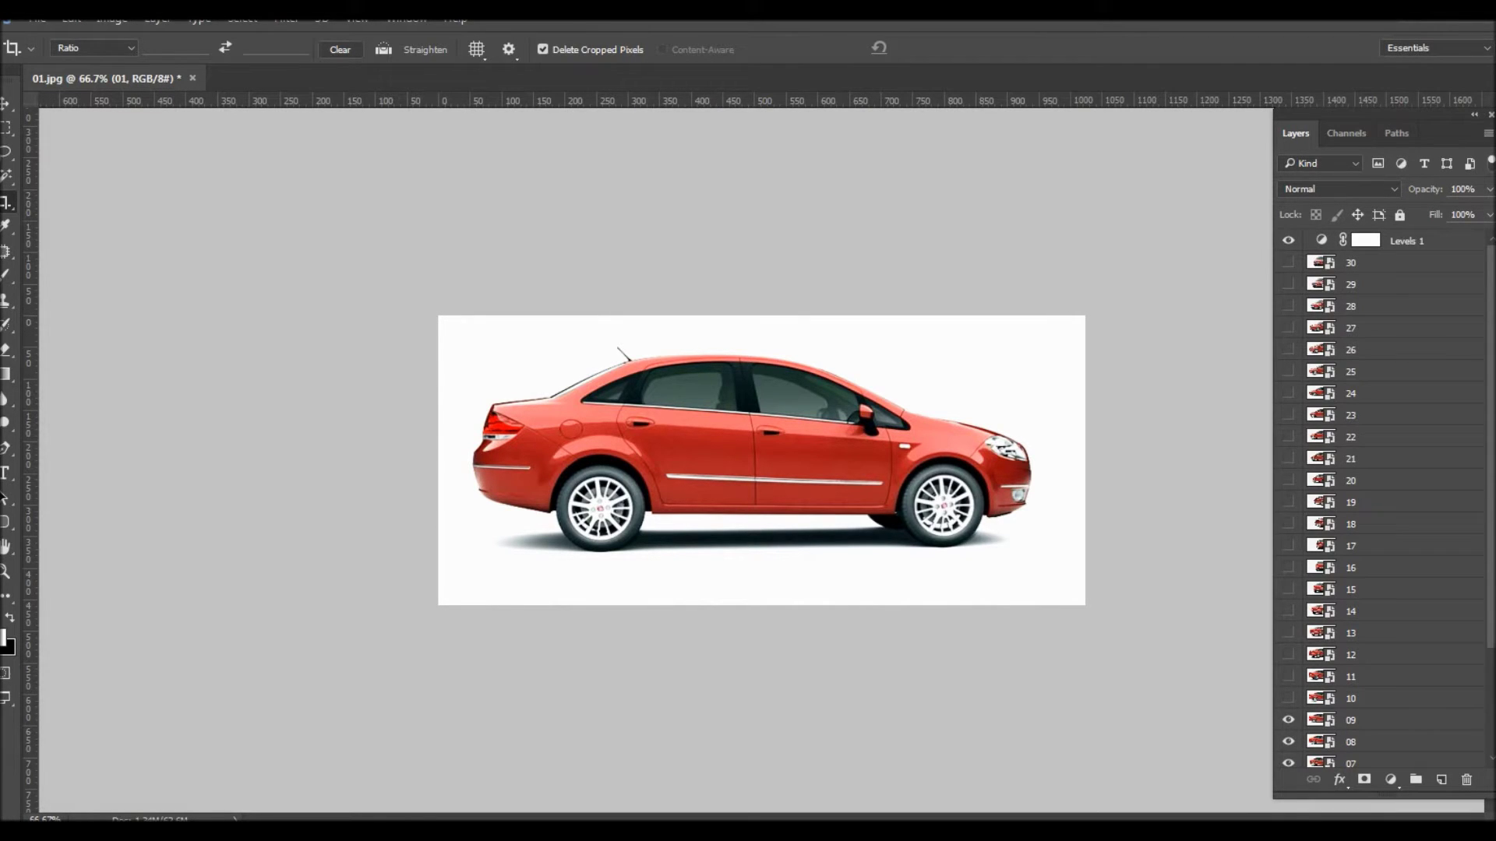
left_click_drag(1288, 605, 1288, 736)
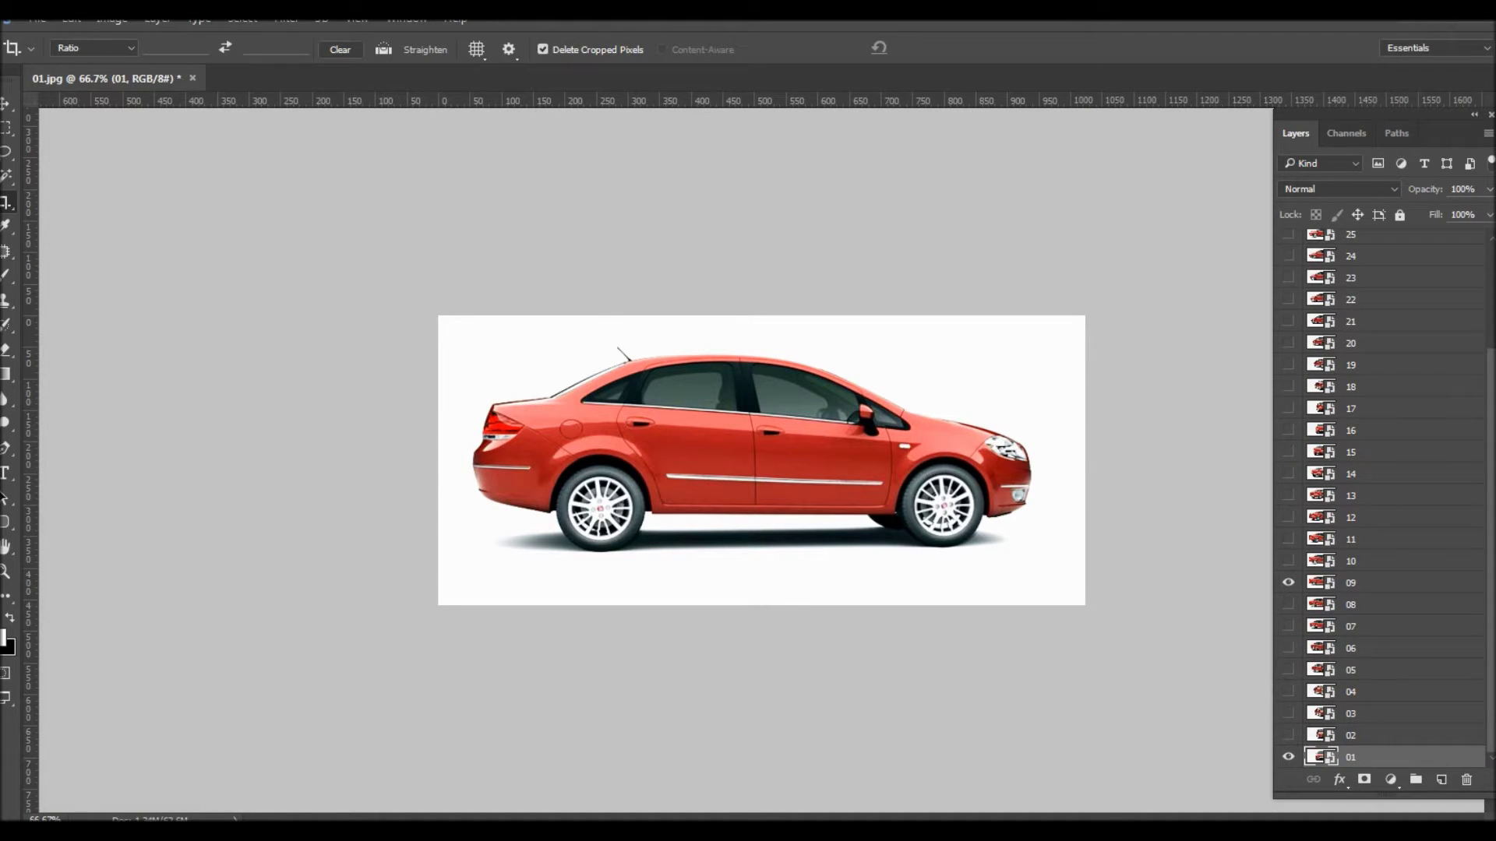
Step: Toggle layer 09 on and off to compare views, leaving it hidden
left_click(1288, 582)
left_click(1288, 583)
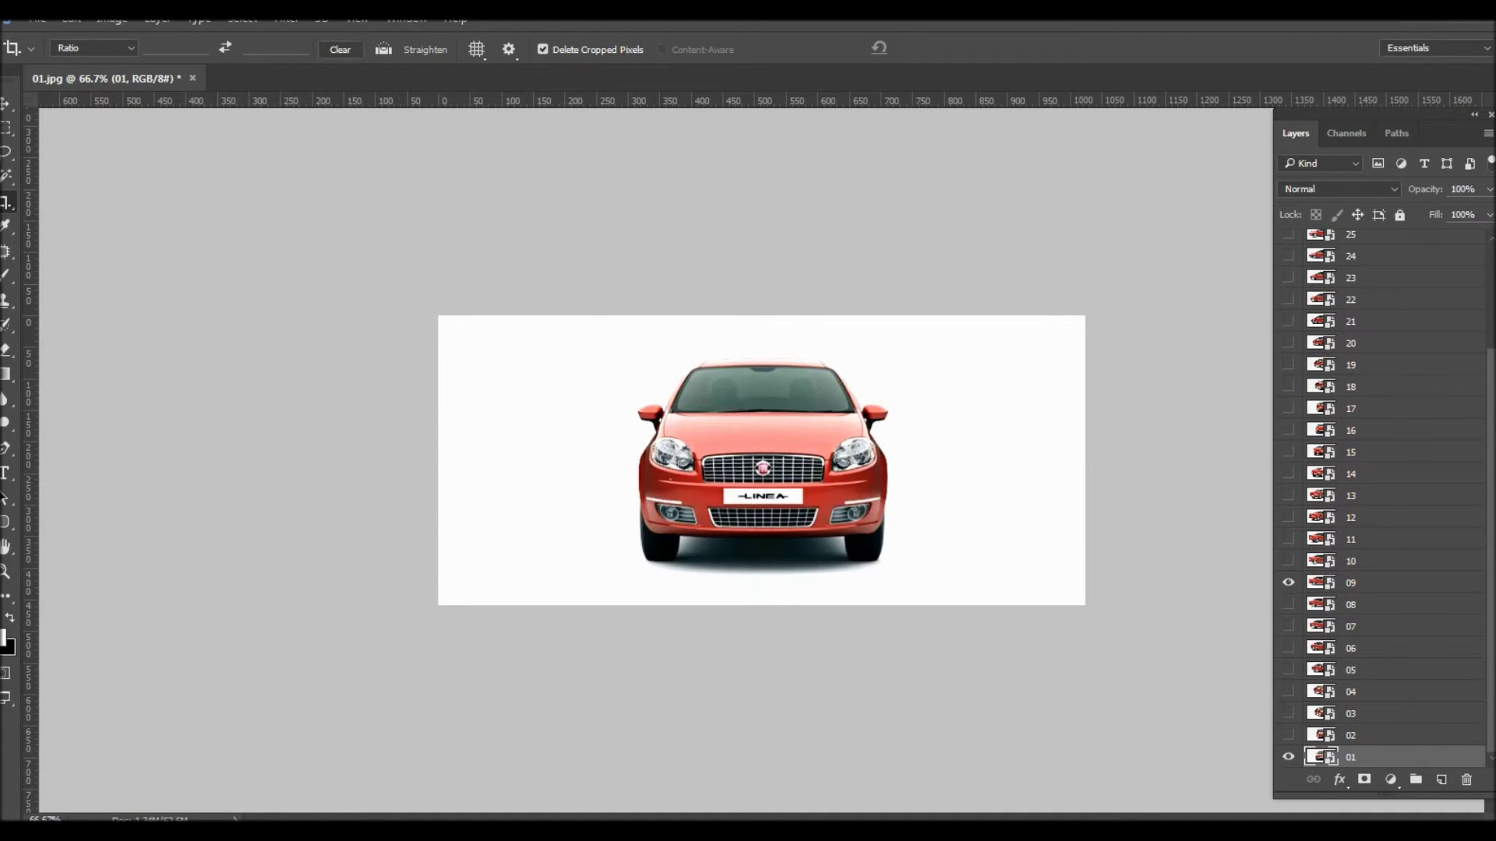
left_click(1288, 582)
left_click(1288, 583)
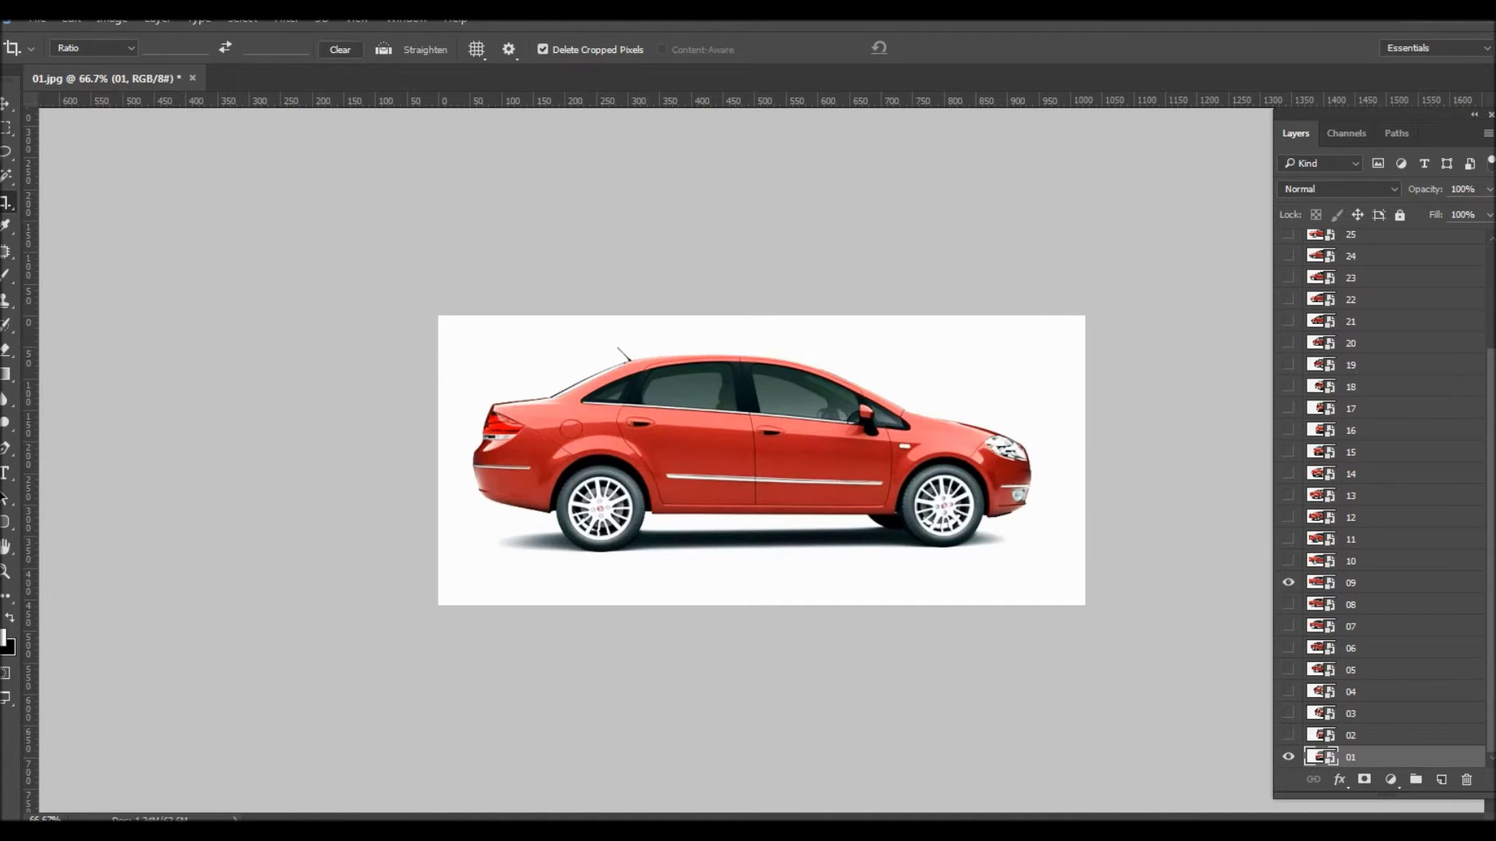
left_click(1288, 583)
left_click(1288, 582)
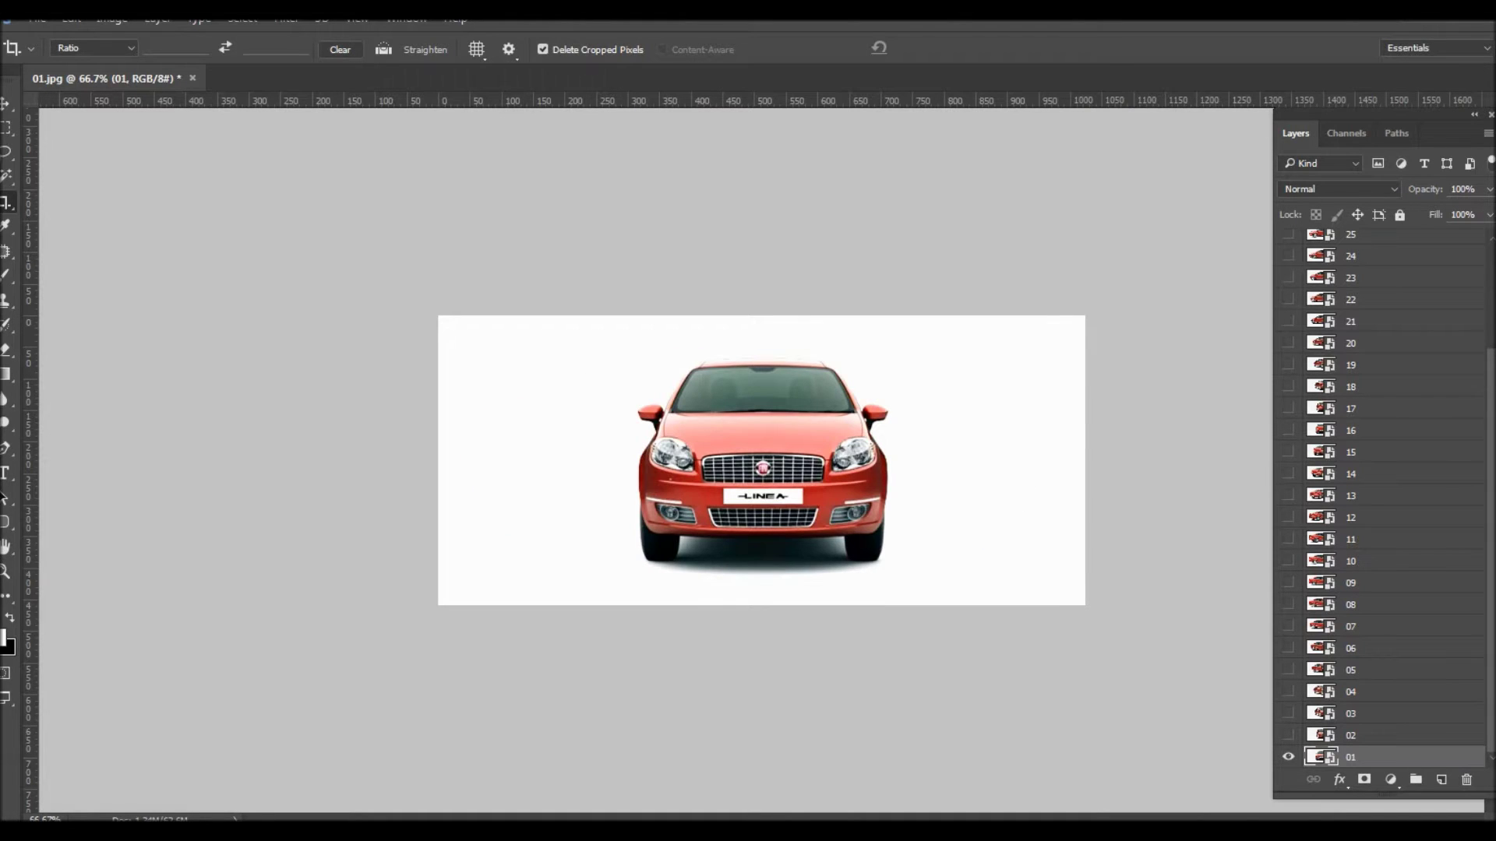
key("ctrl+alt+shift+s")
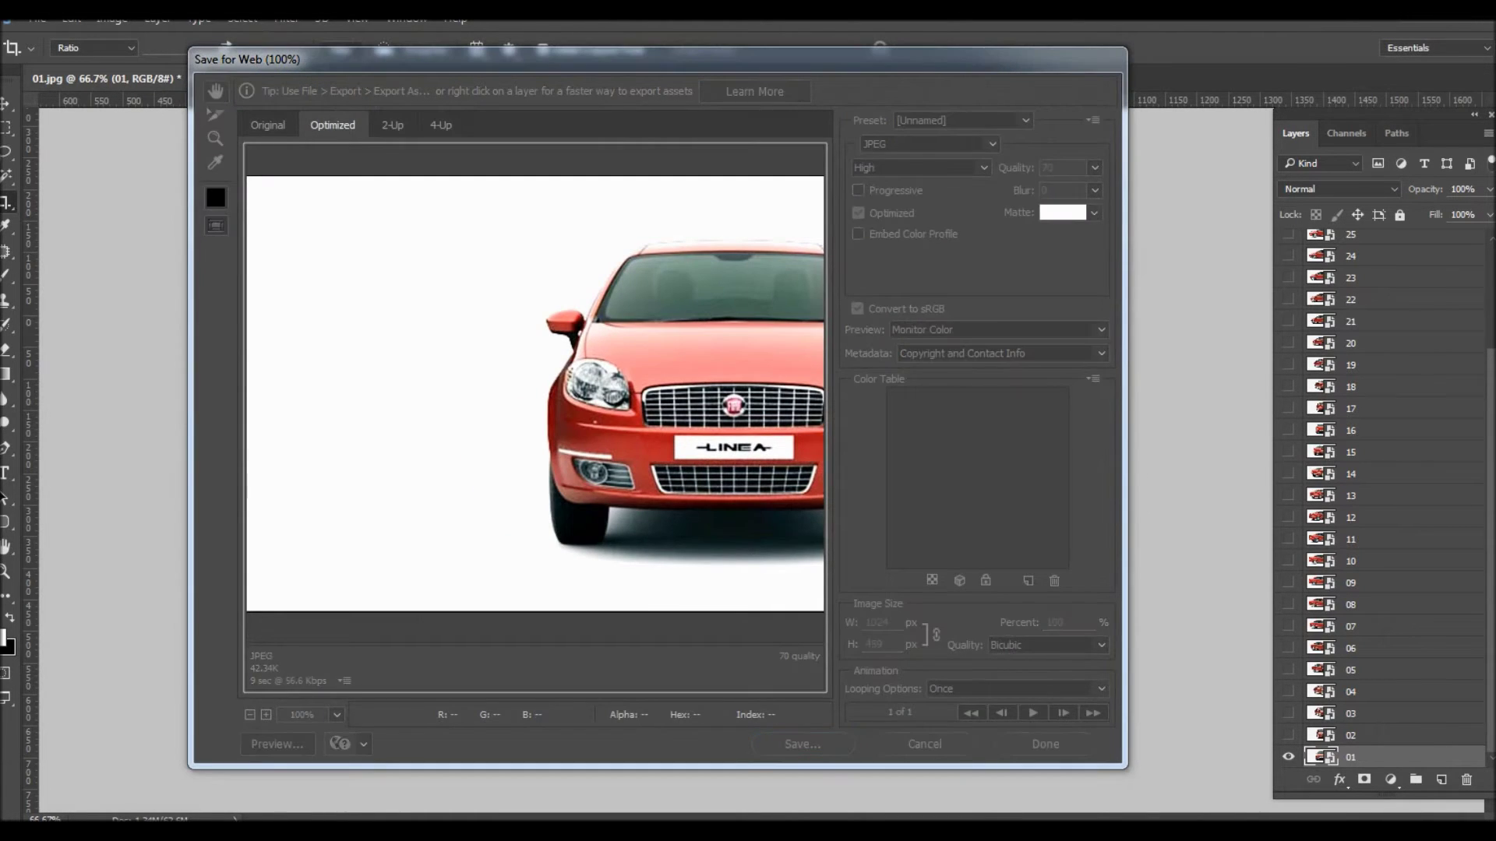
Step: Export layers 01 and 02 as 01.jpg and 02.jpg, replacing the existing files
key("Return")
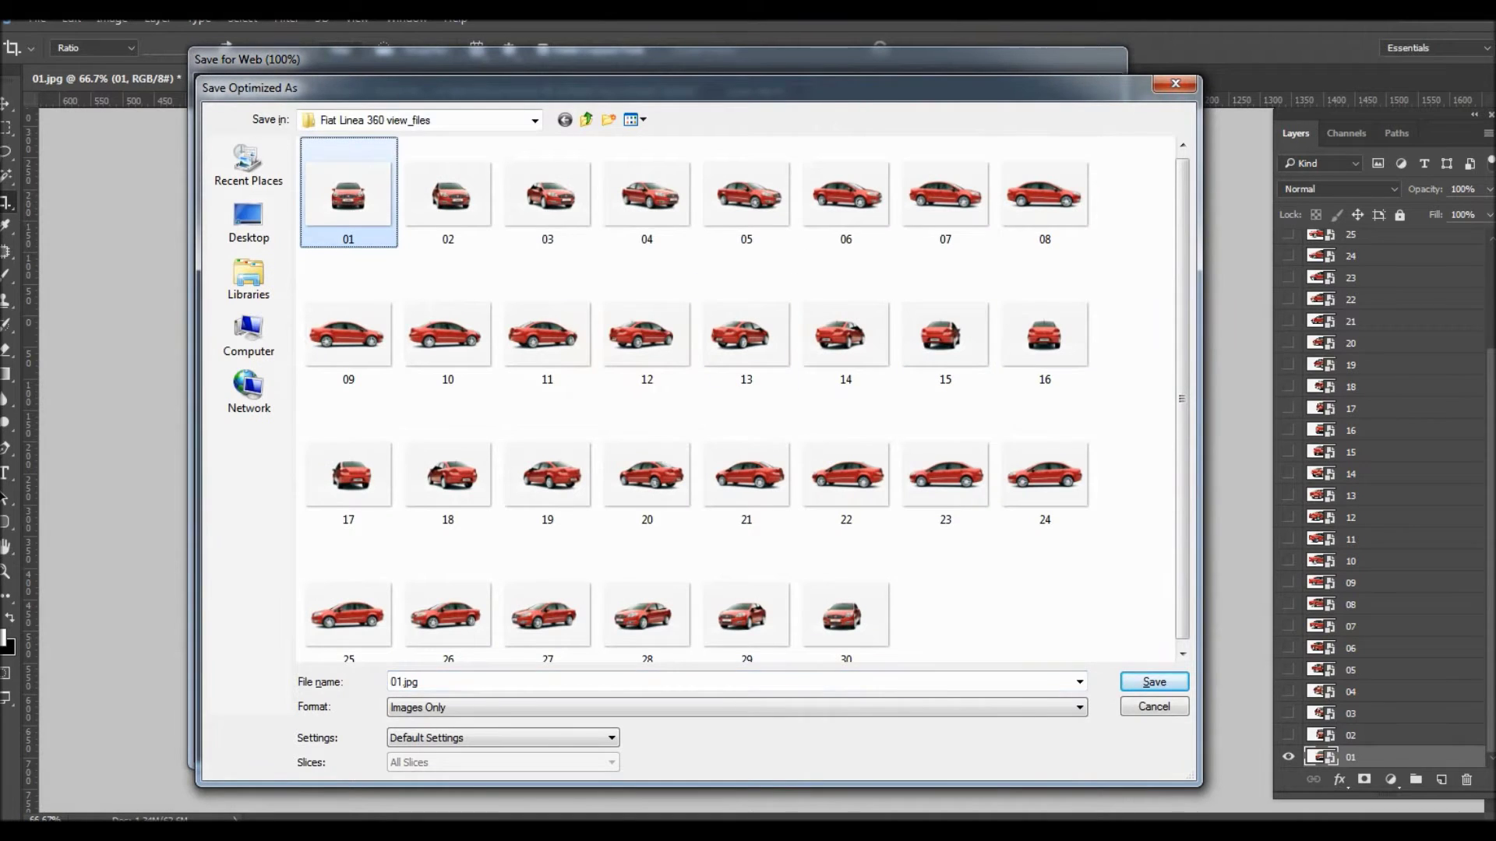
key("Return")
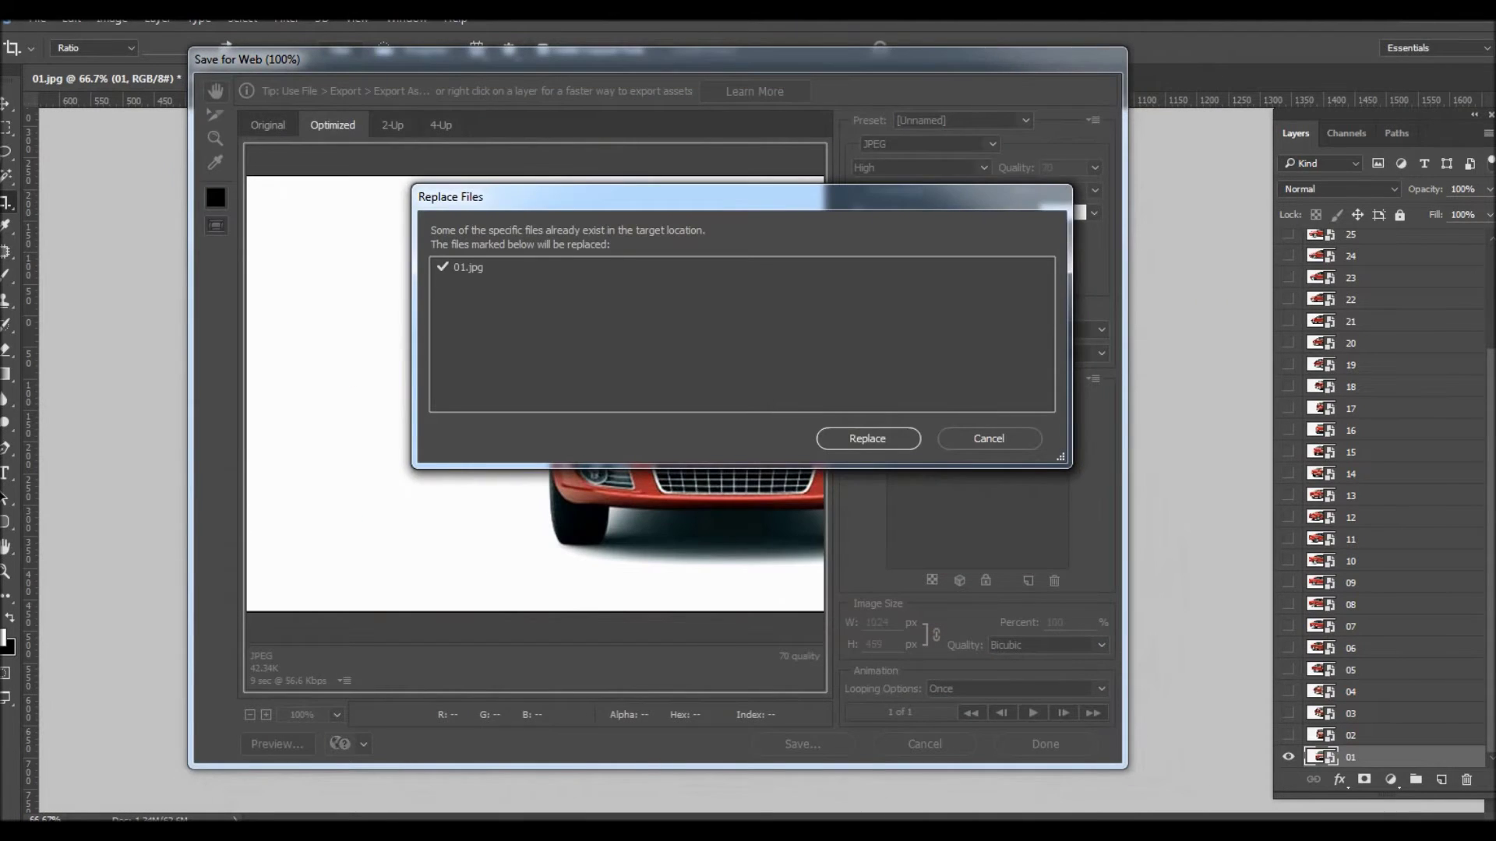
key("Return")
left_click(1288, 757)
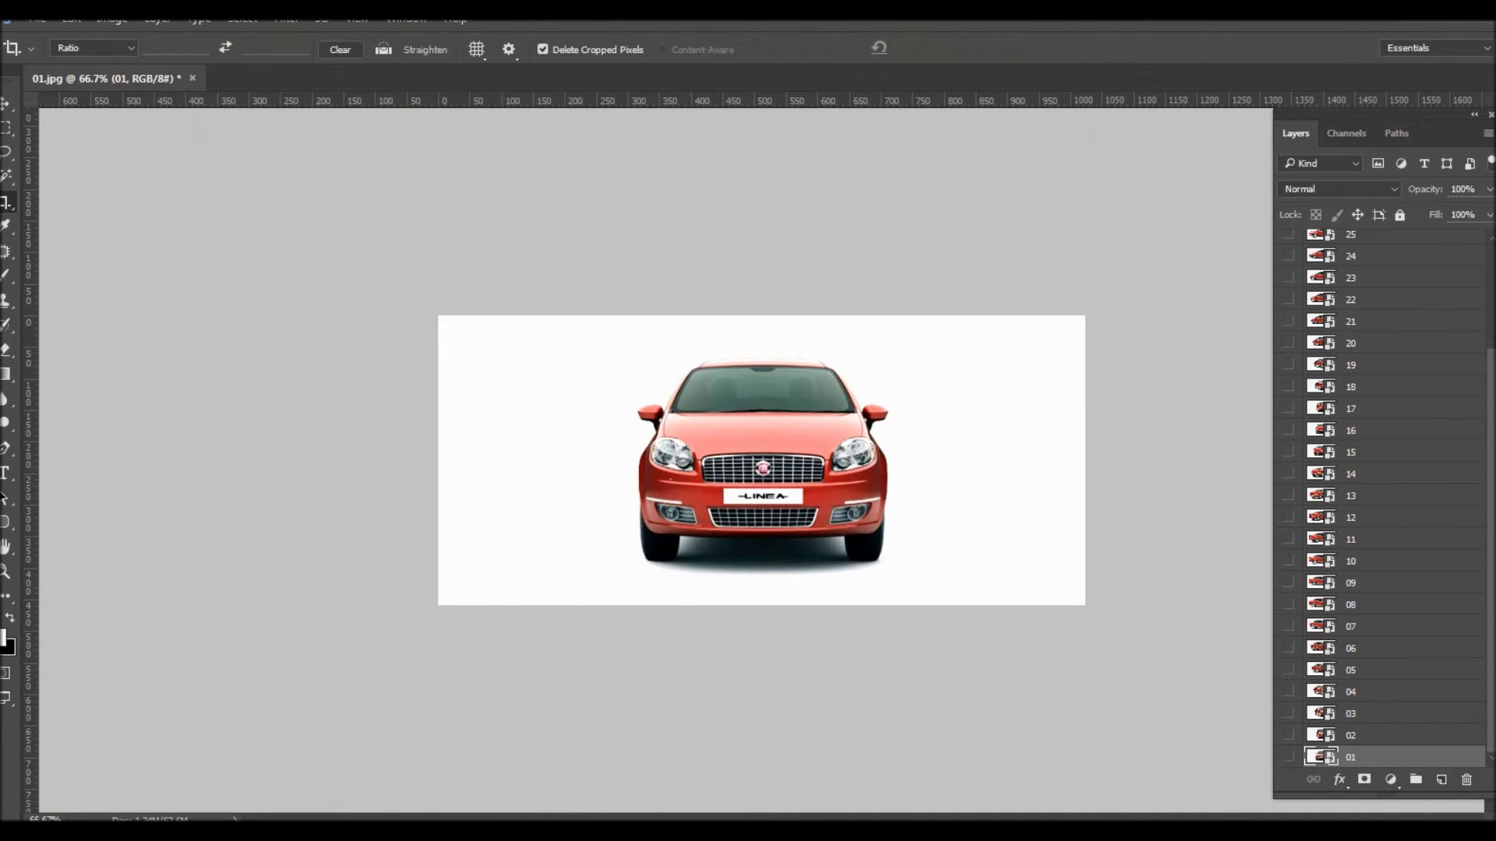
key("ctrl+alt+shift+s")
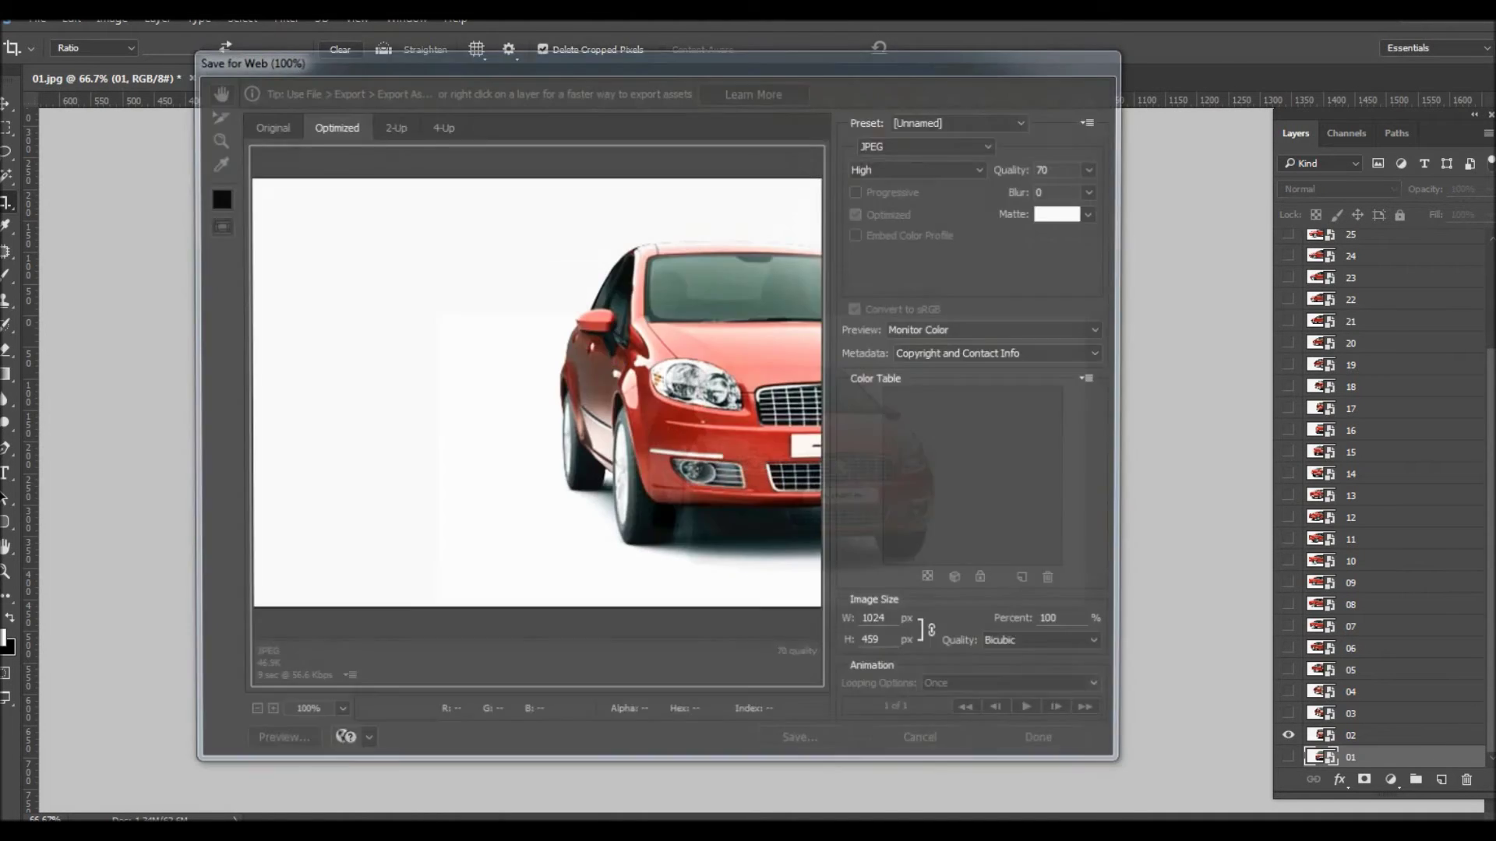
key("Return")
type("02")
key("Return")
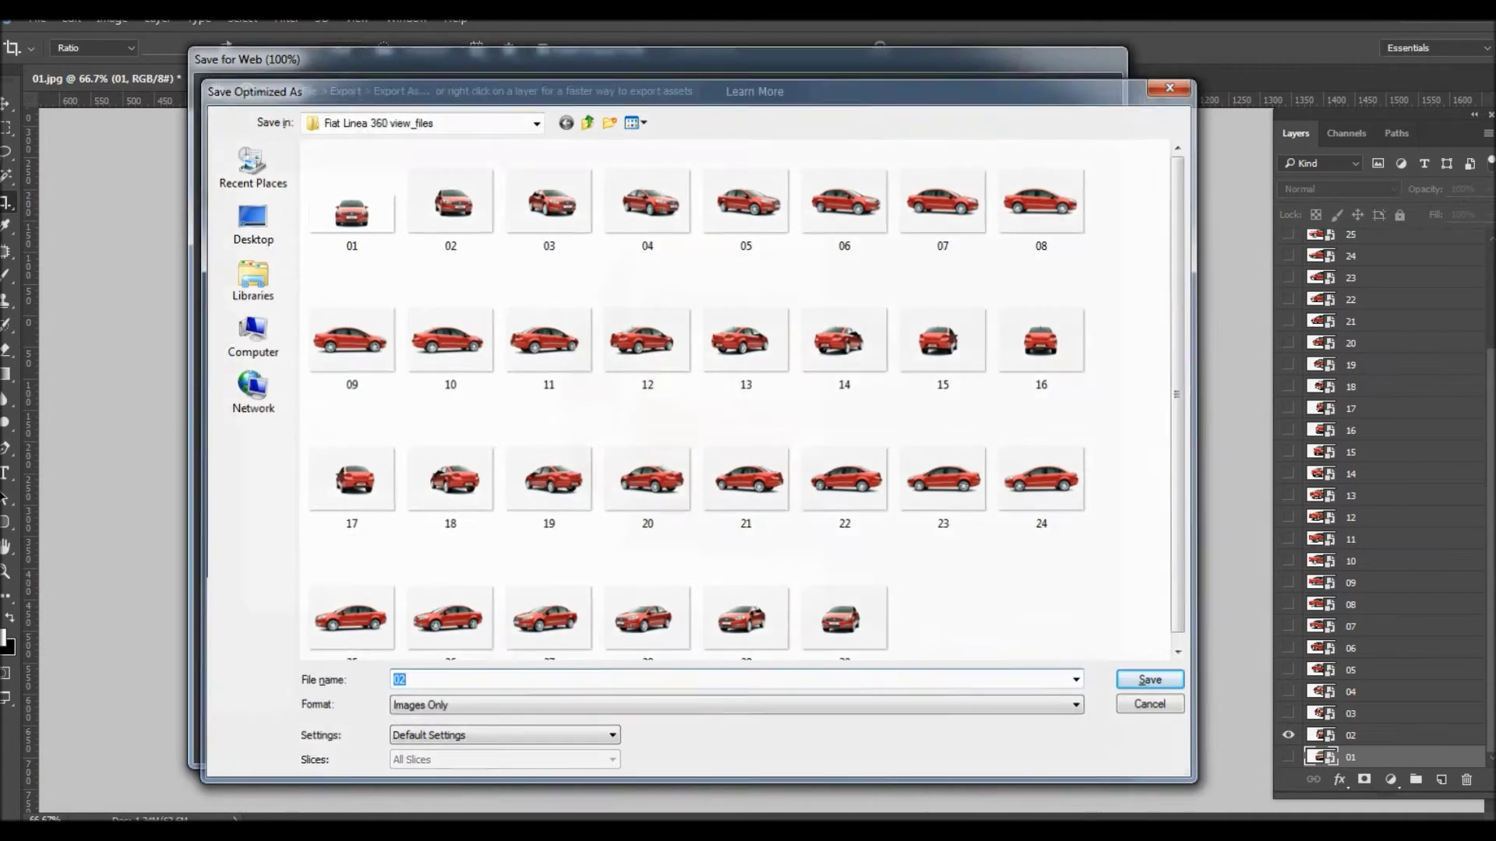
key("Return")
Step: Show layer 03 and export it as 03.jpg, replacing the old file
left_click(1288, 734)
key("ctrl+alt+shift+s")
key("Return")
type("03")
key("Return")
key("Return")
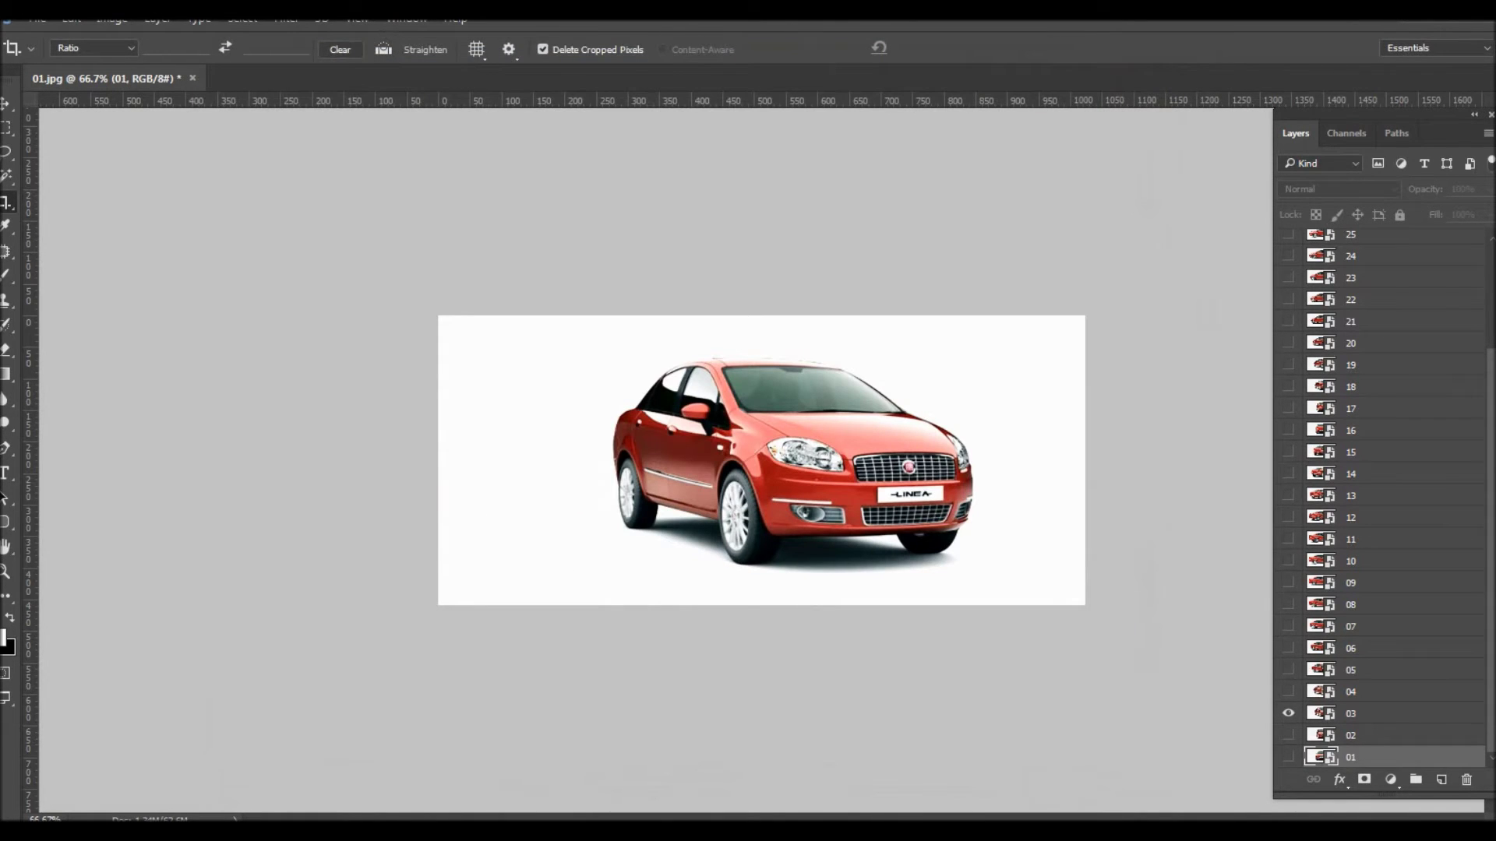
Step: Show only layer 04 and export it as 04.jpg
left_click(1288, 713)
left_click(1288, 691)
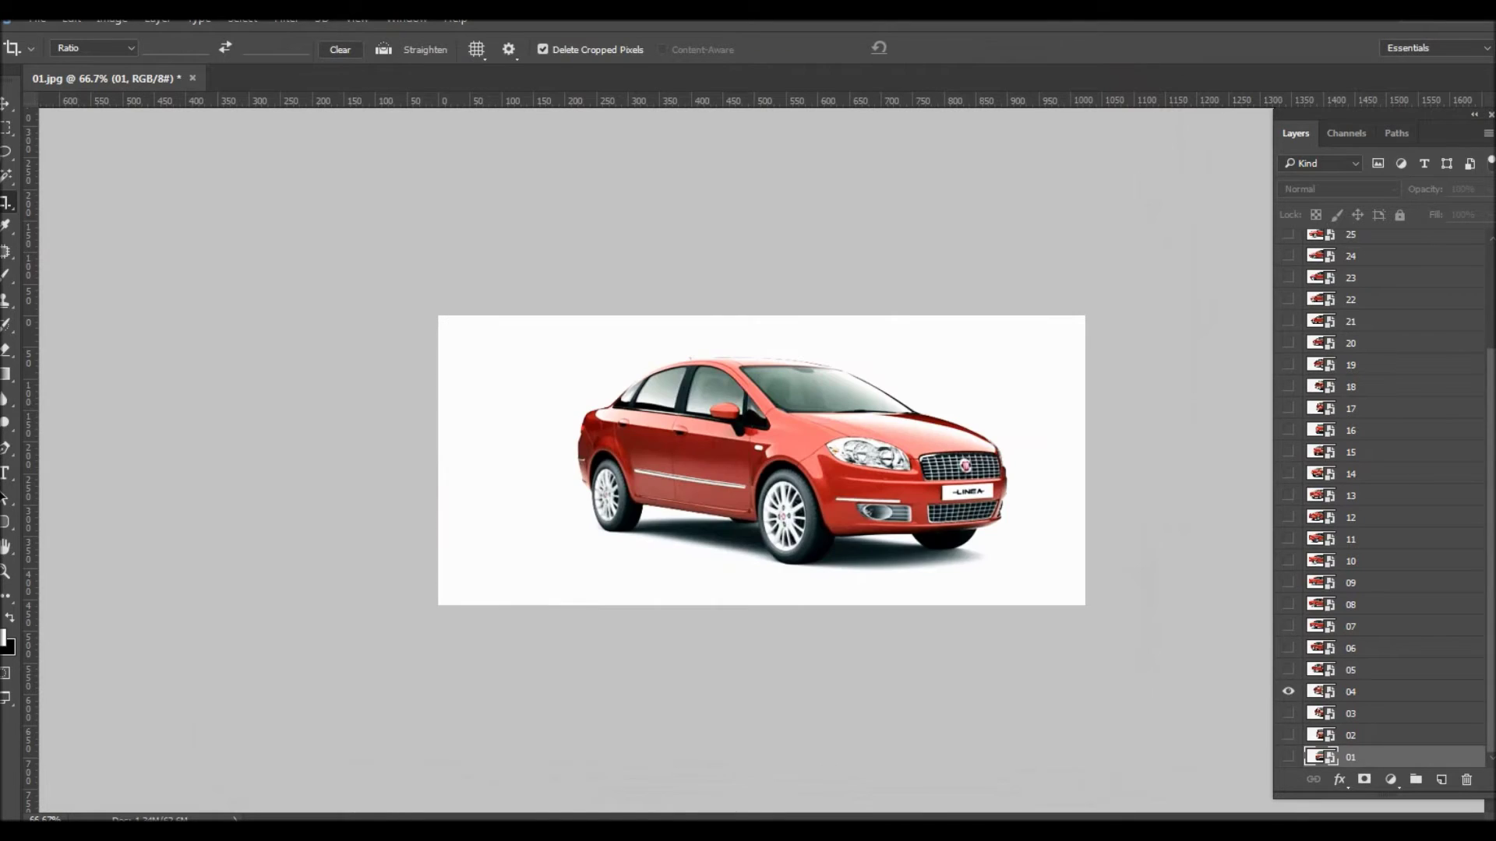
key("ctrl+alt+shift+s")
key("Return")
type("04")
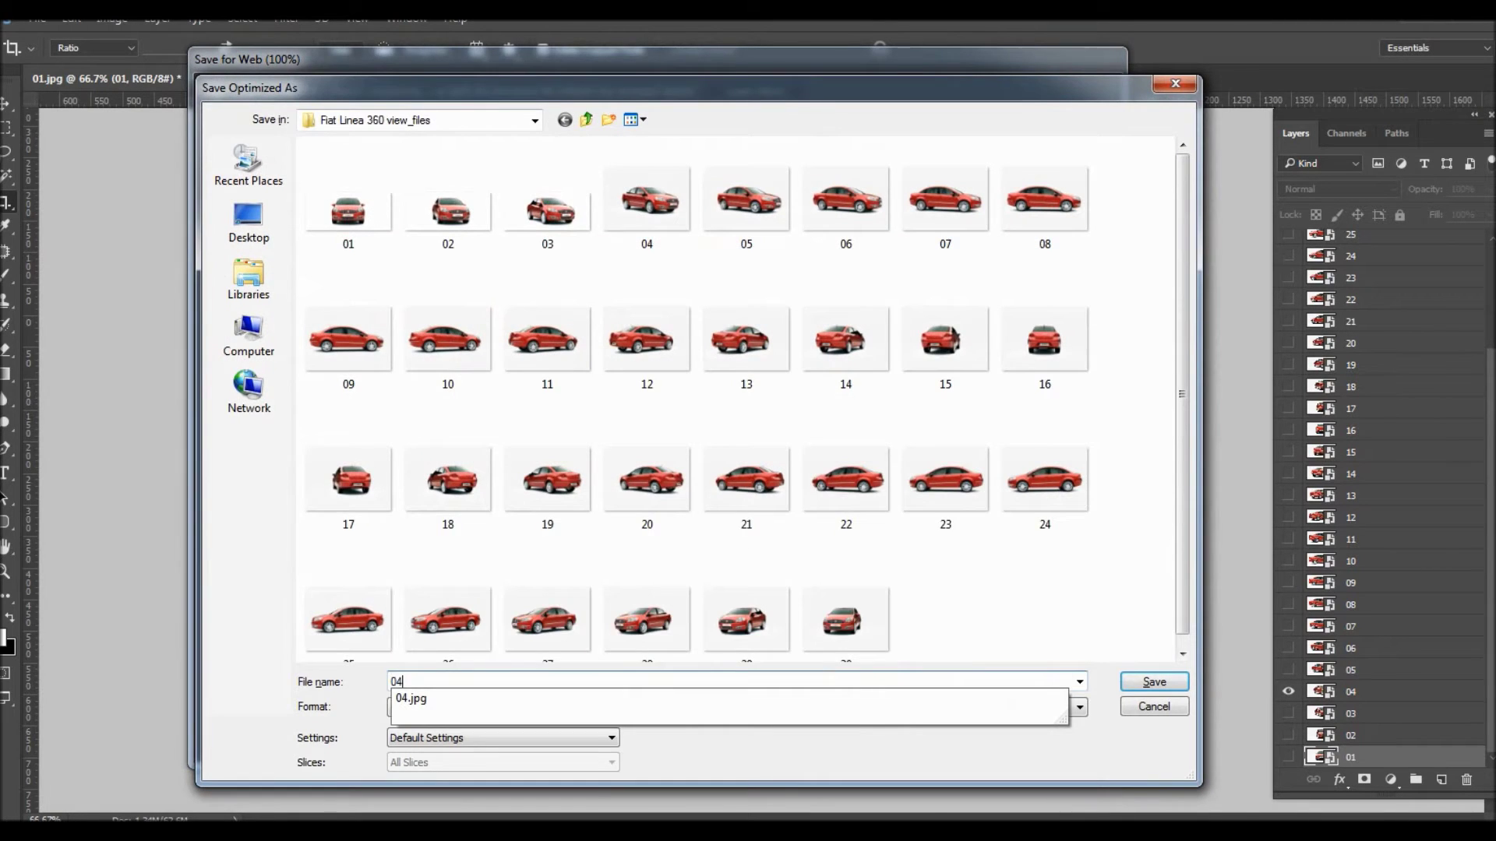
key("Return")
key("Return")
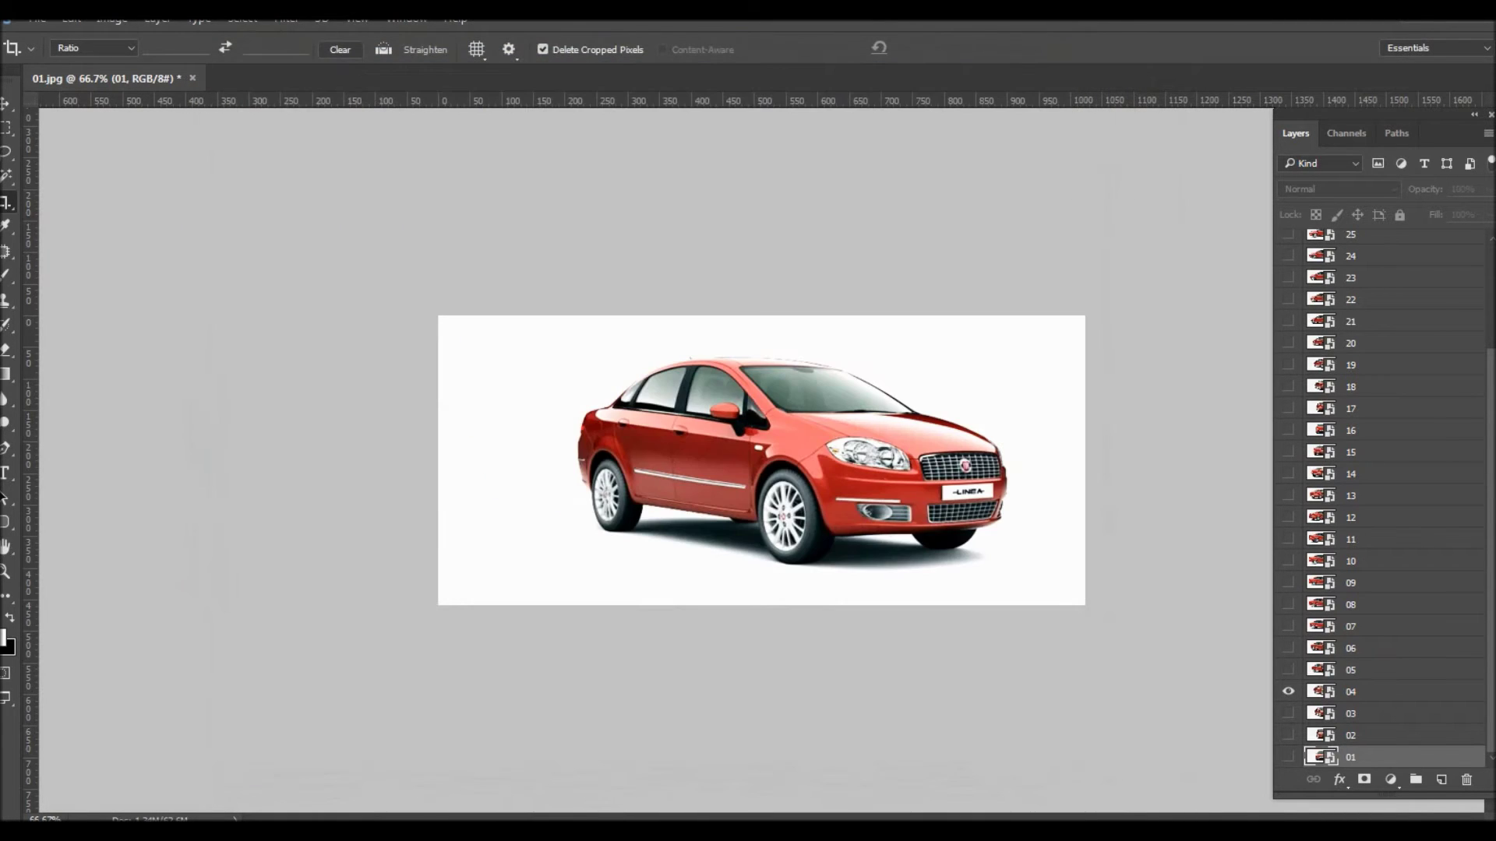
Step: Show only layer 05 and export it as 05.jpg, replacing the existing copy
left_click(1288, 691)
left_click(1288, 669)
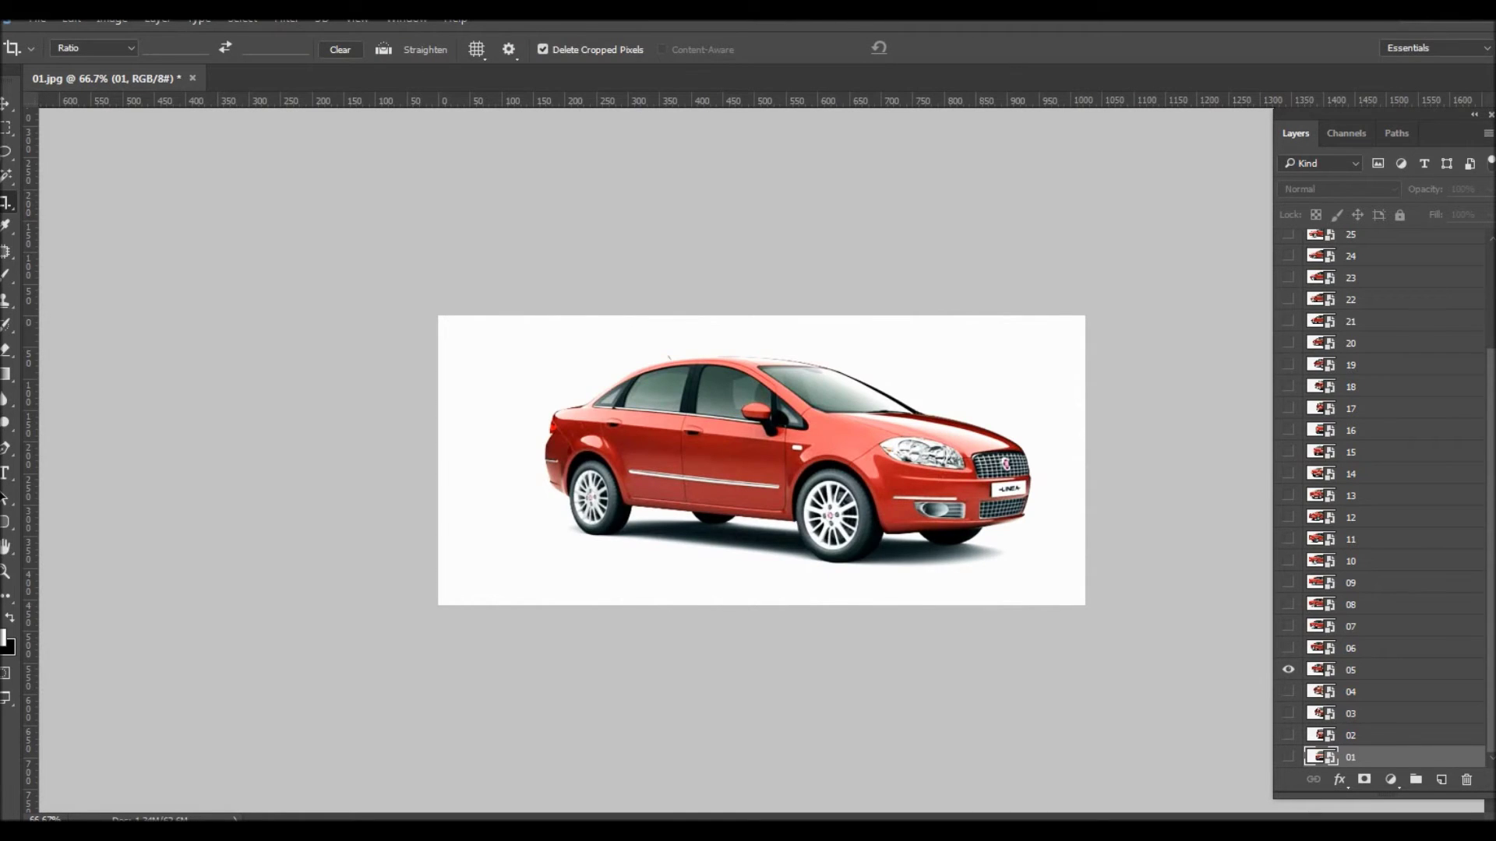
key("ctrl+alt+shift+s")
key("Return")
type("05")
key("Return")
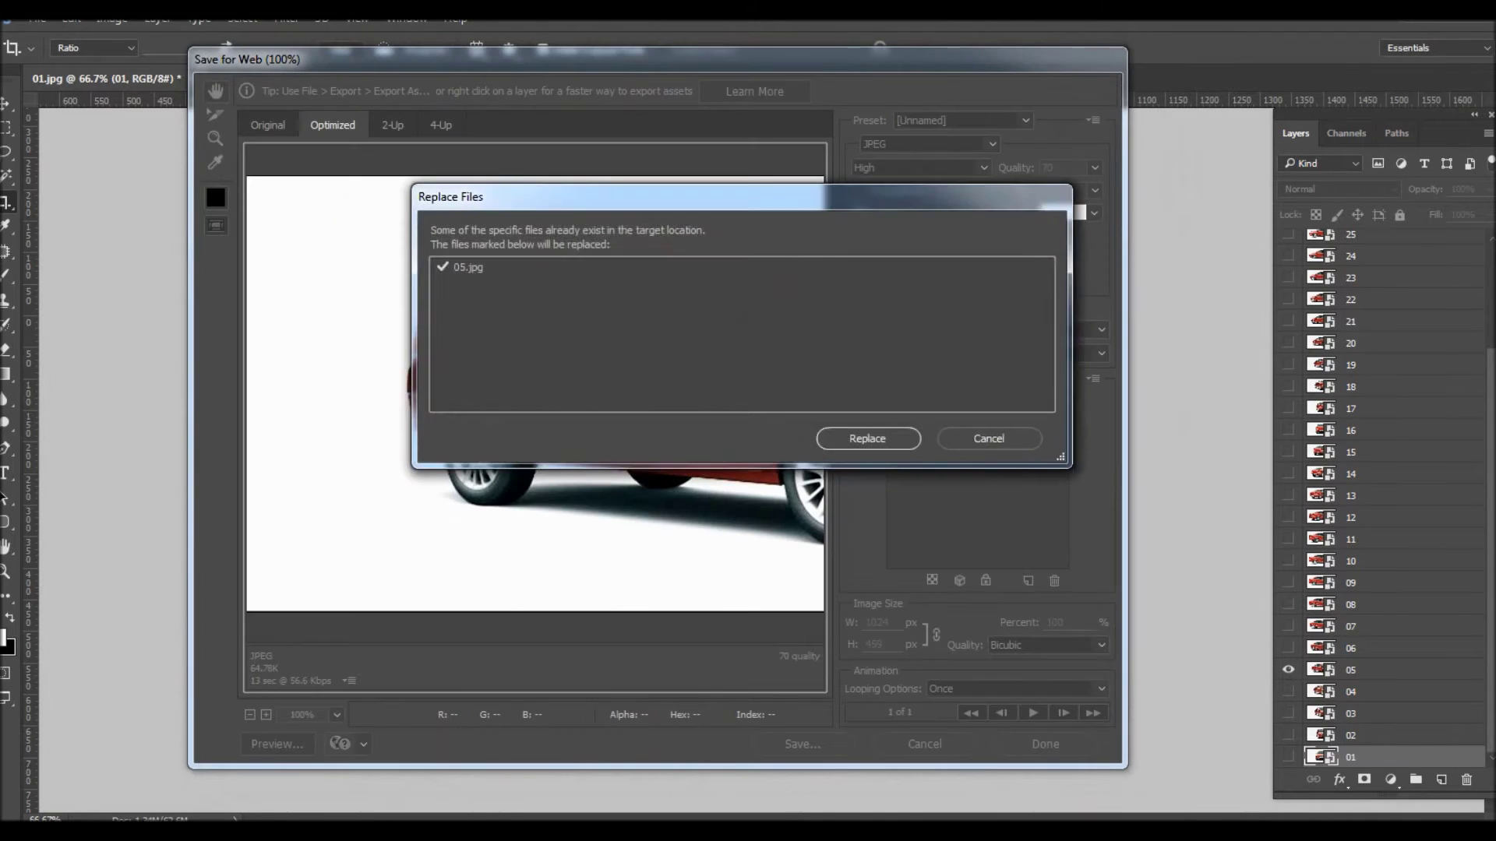
key("Return")
Step: Show only layer 06 and export it as 06.jpg, replacing the existing copy
left_click(1288, 669)
left_click(1287, 647)
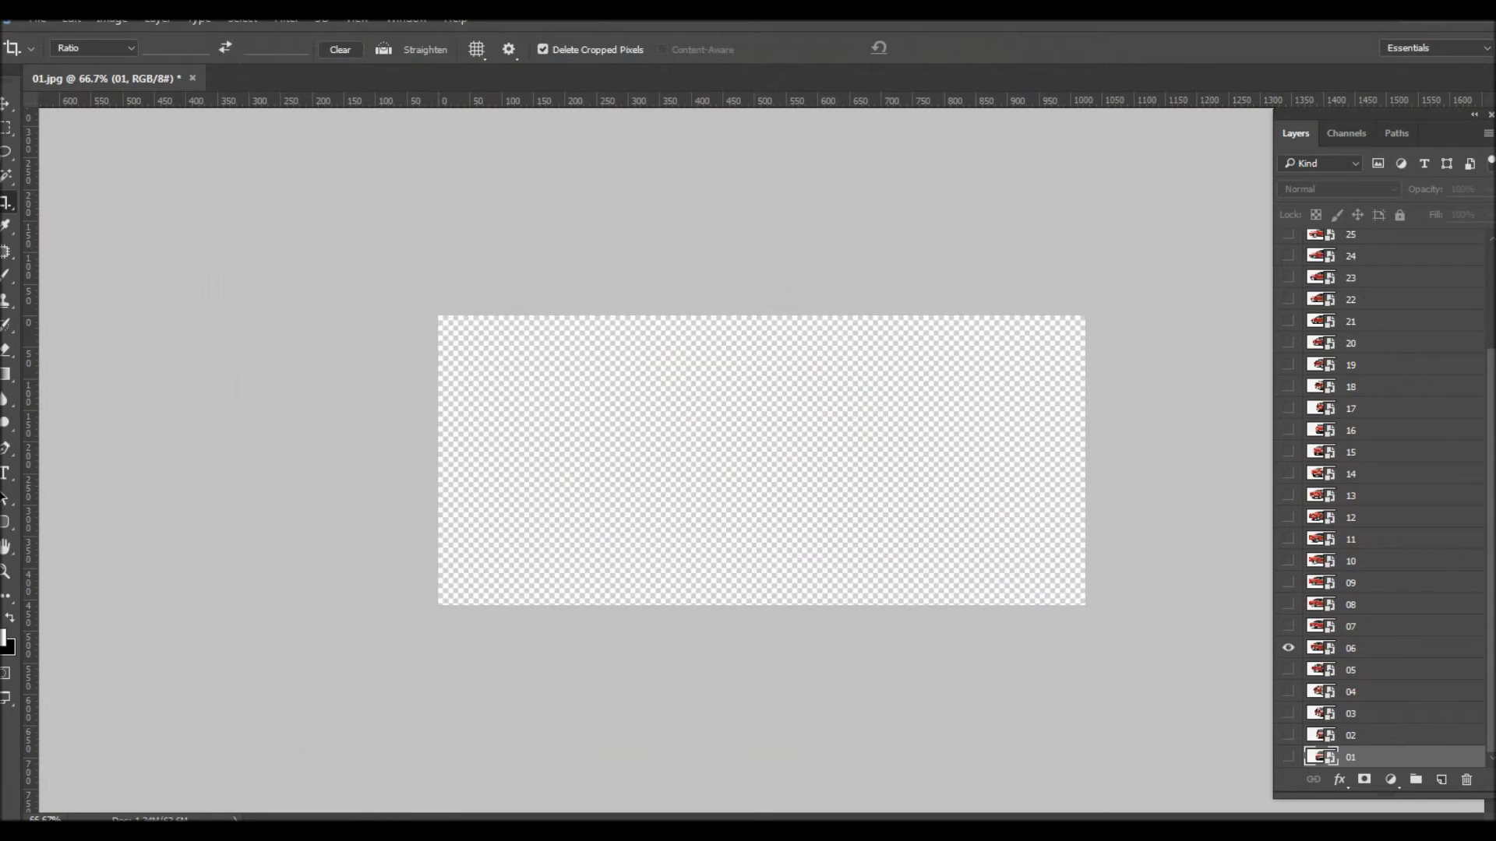
key("ctrl+alt+shift+s")
key("Return")
type("06")
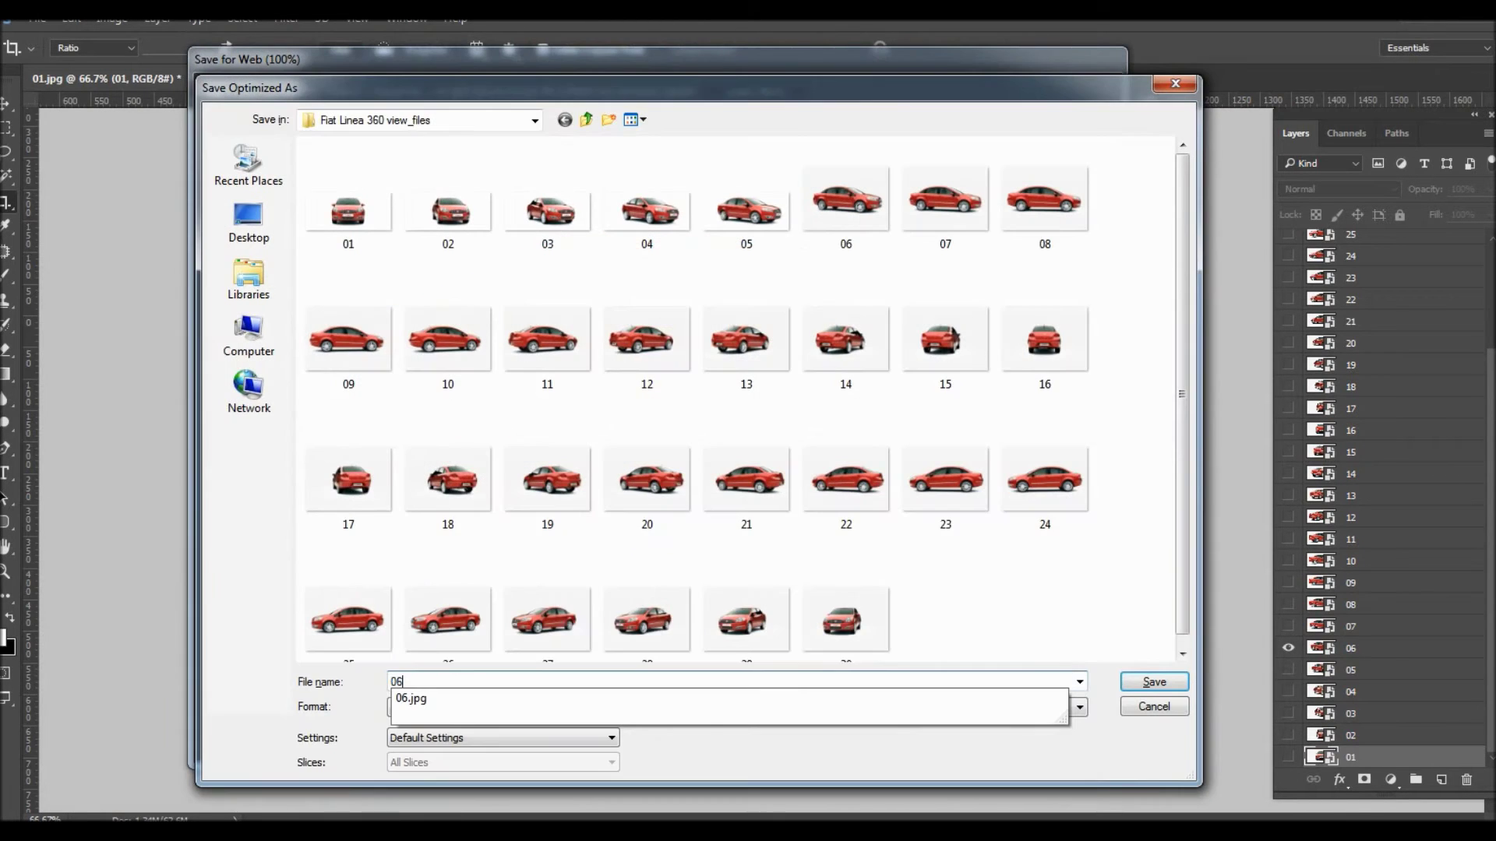
key("Return")
key("Return")
left_click(1288, 647)
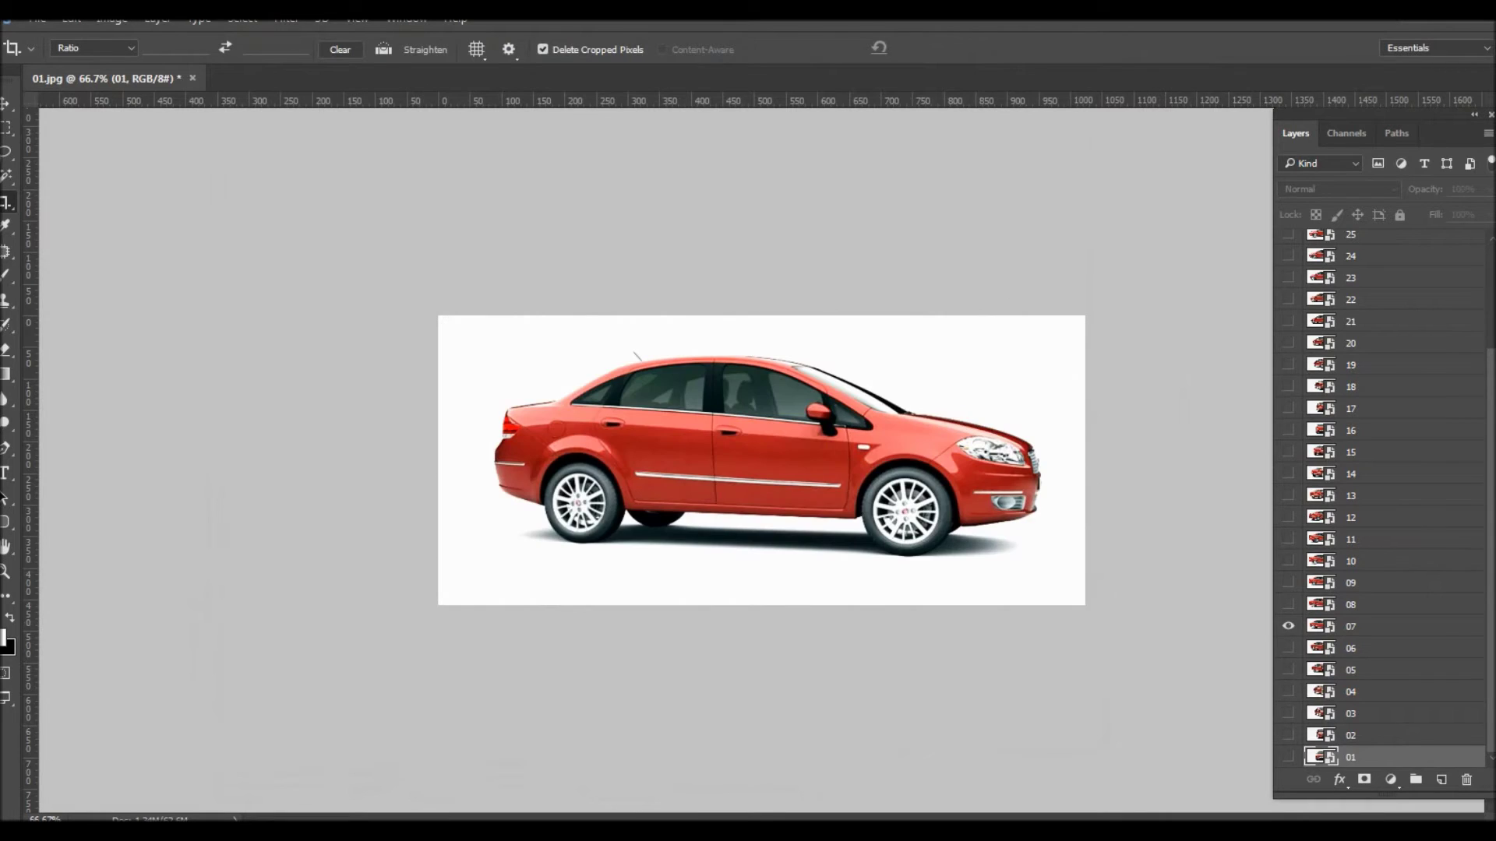
Step: Export layer 07 as 07.jpg, replacing the existing copy
key("ctrl+alt+shift+s")
key("Return")
type("07")
key("Return")
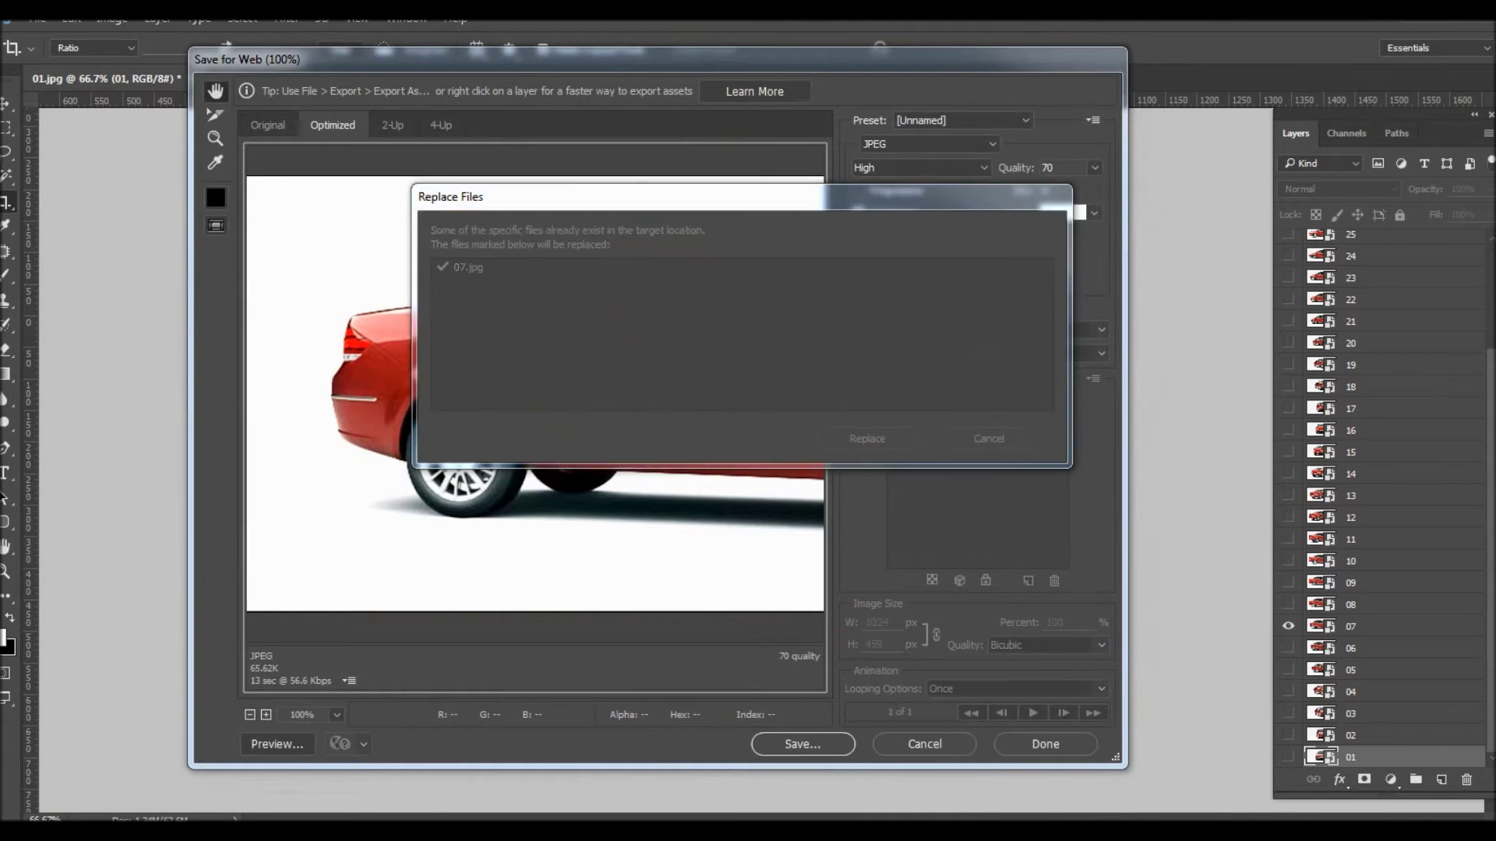
key("Return")
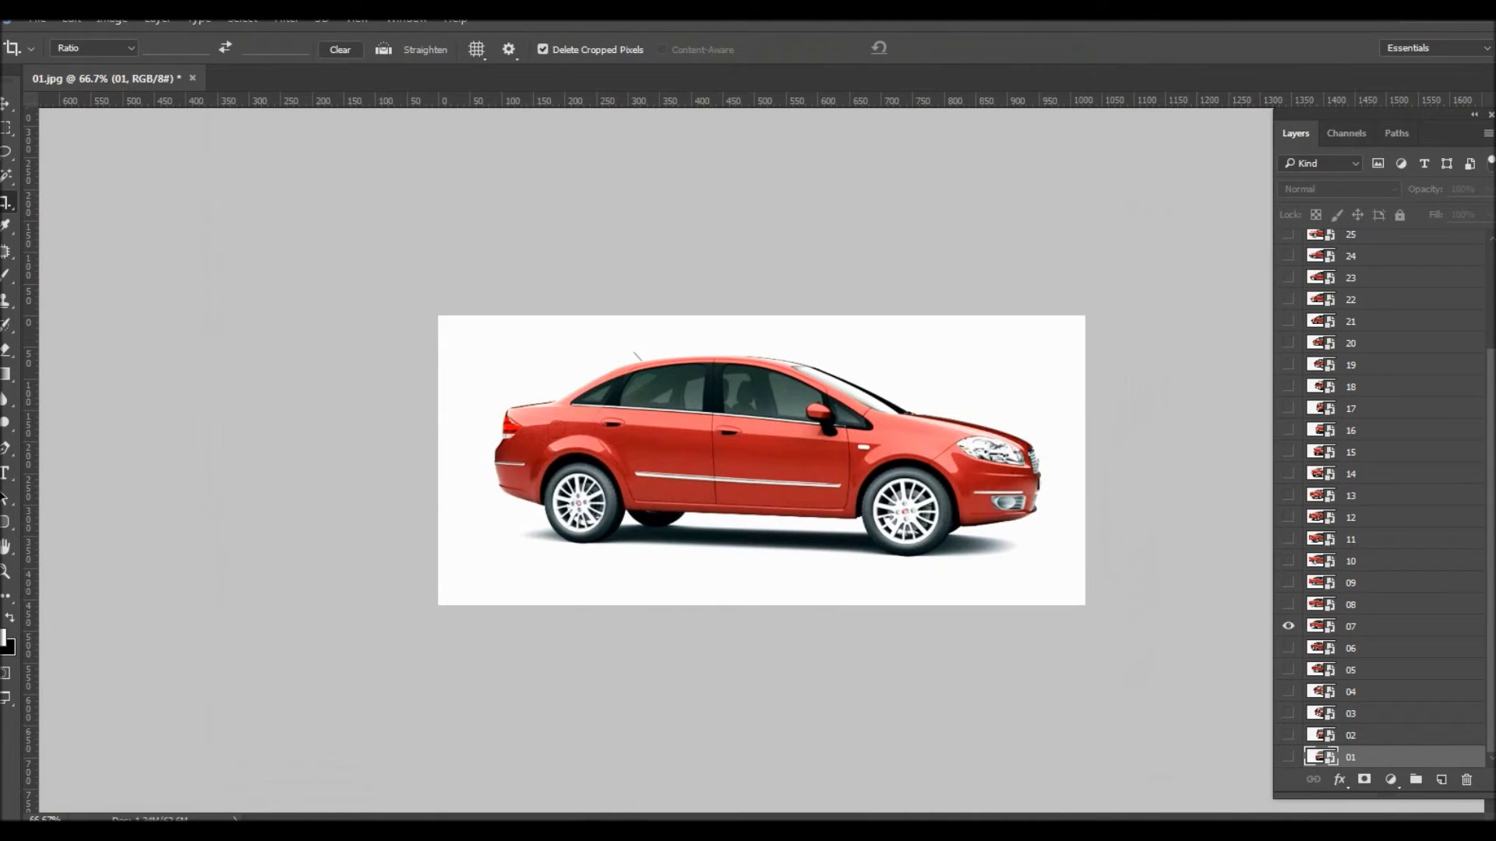
Step: Export layers 08 and 09 as 08.jpg and 09.jpg
key("ctrl+alt+shift+s")
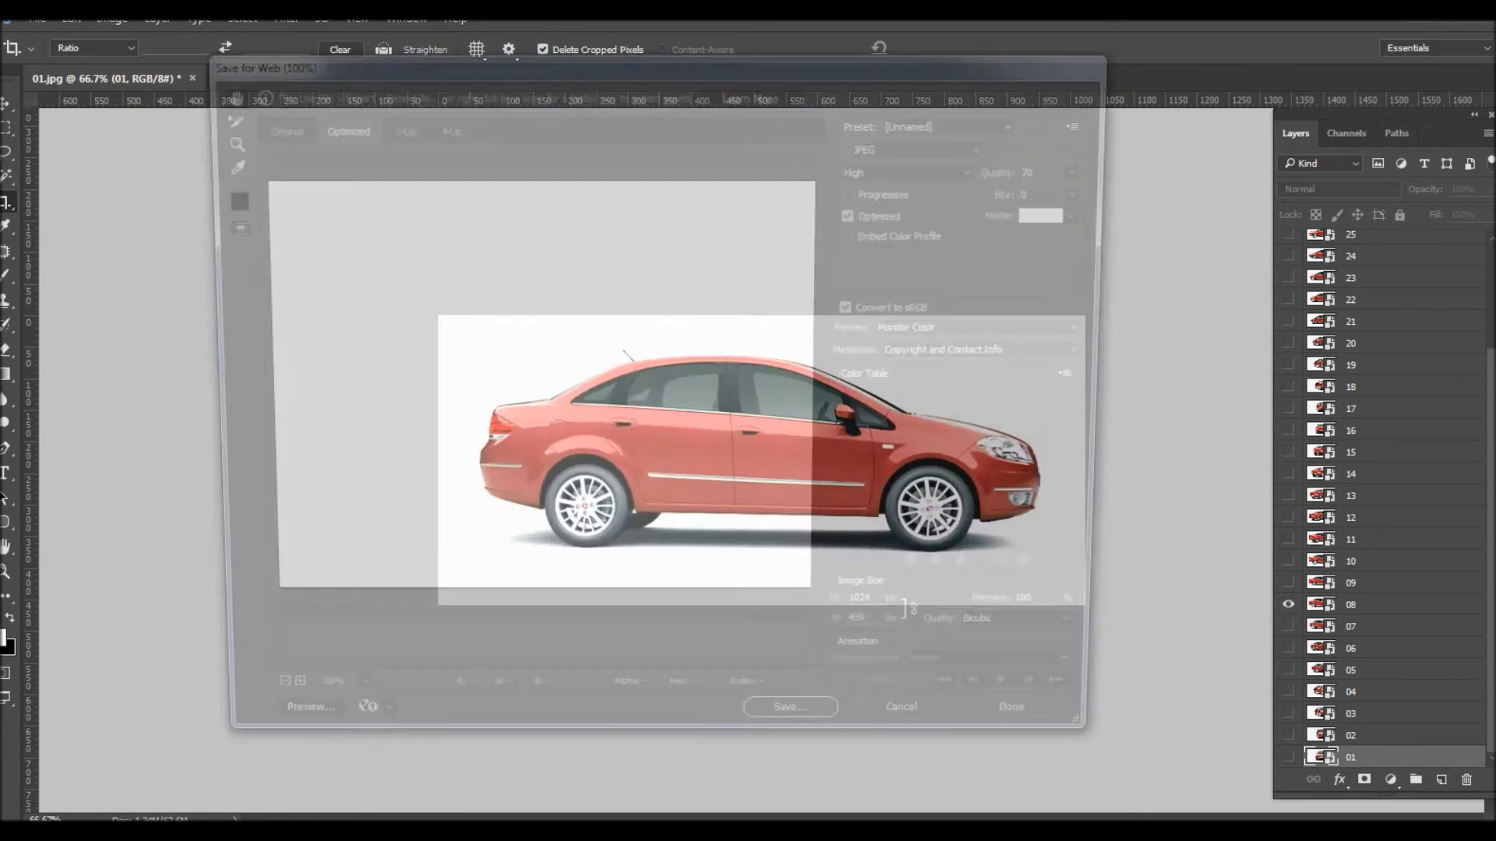
key("Return")
type("08")
key("Return")
key("Return")
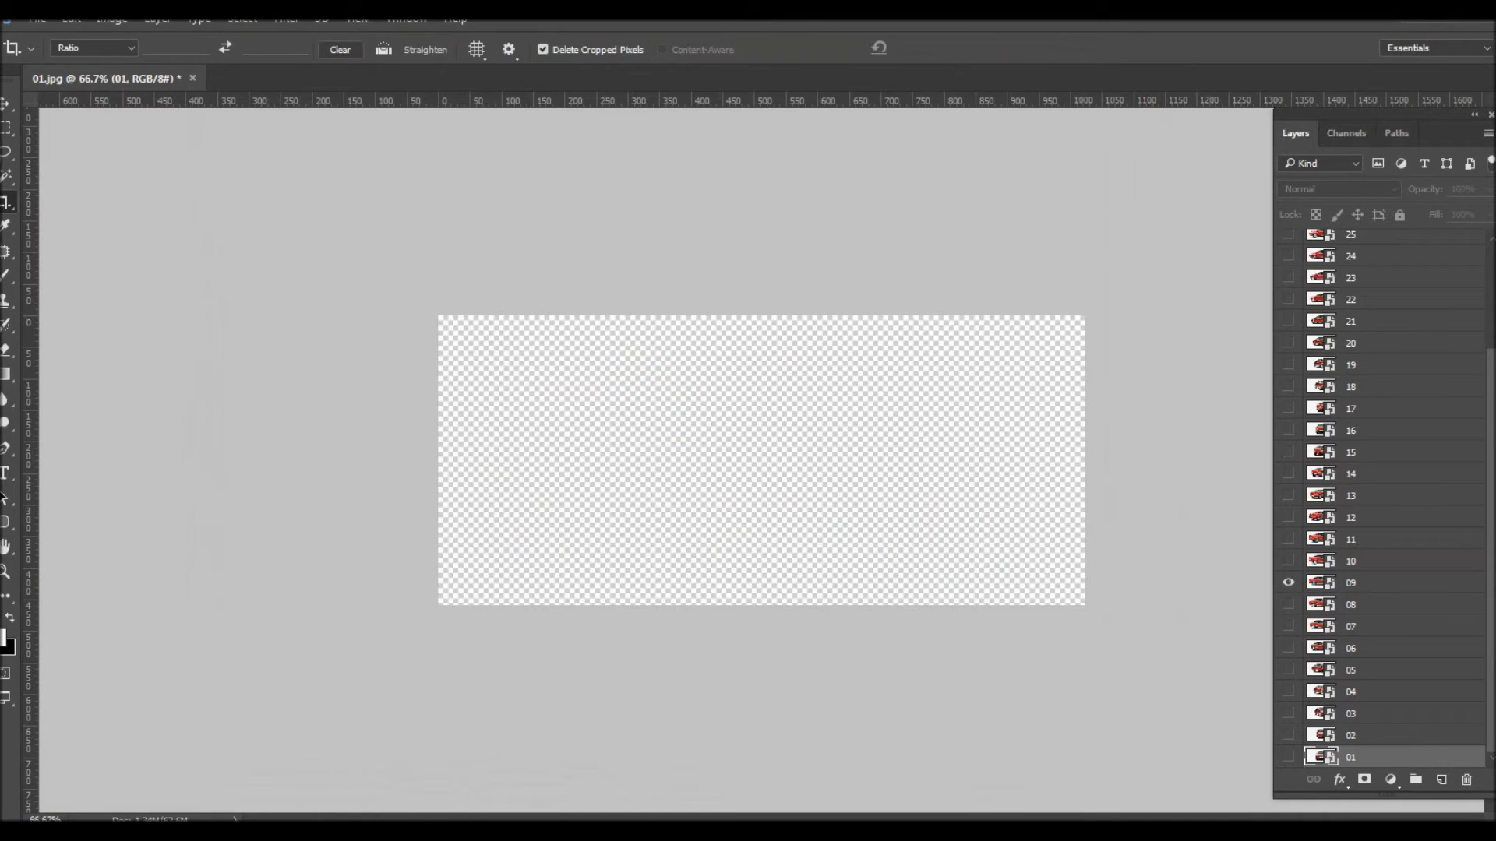
key("Return")
type("09")
key("Return")
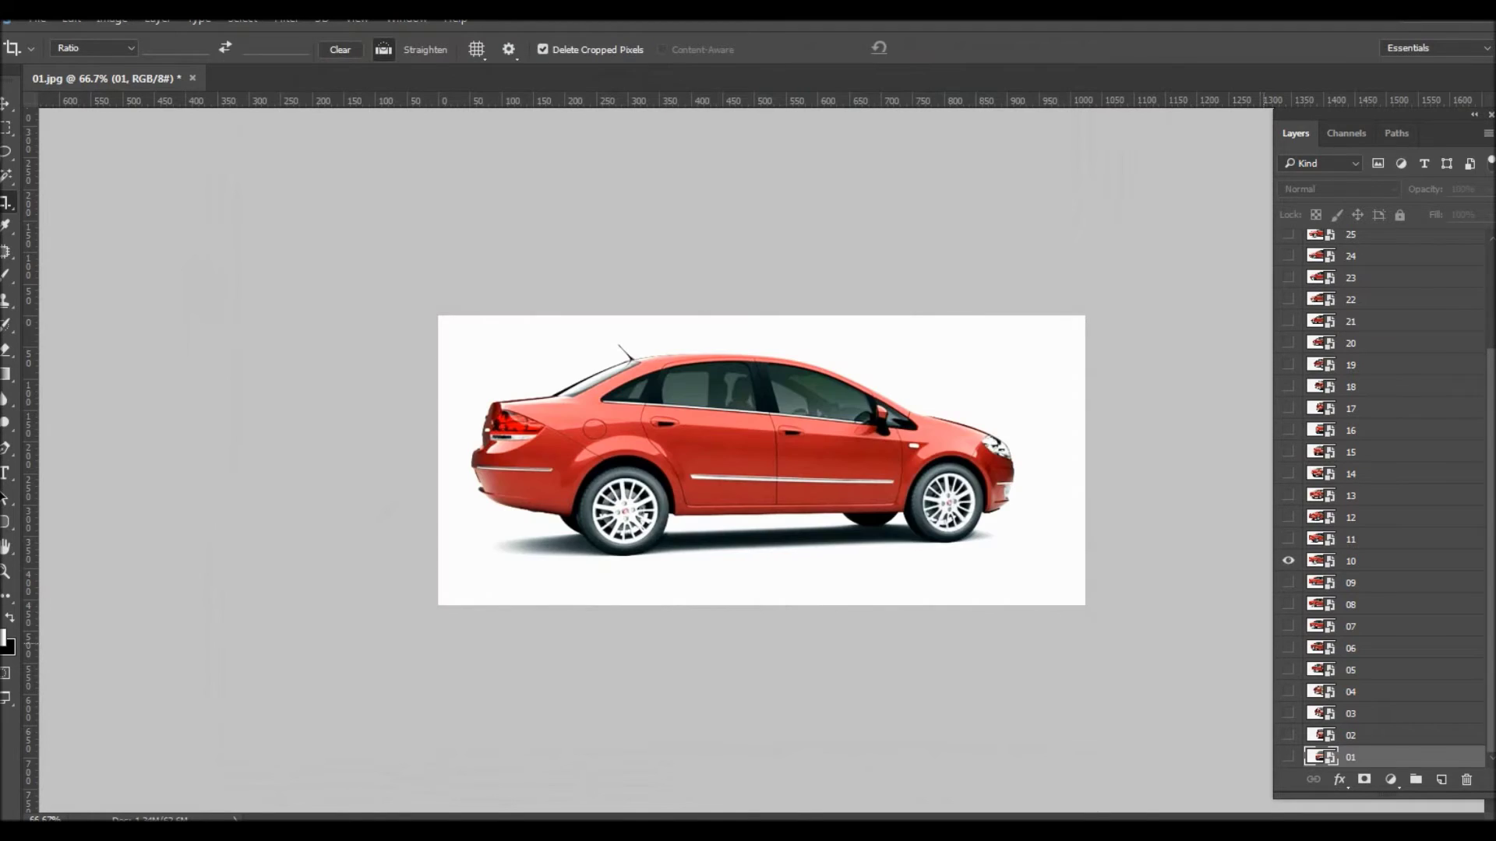
Step: Export layer 10 as 10.jpg, overwriting the existing file
key("Return")
type("10")
key("Return")
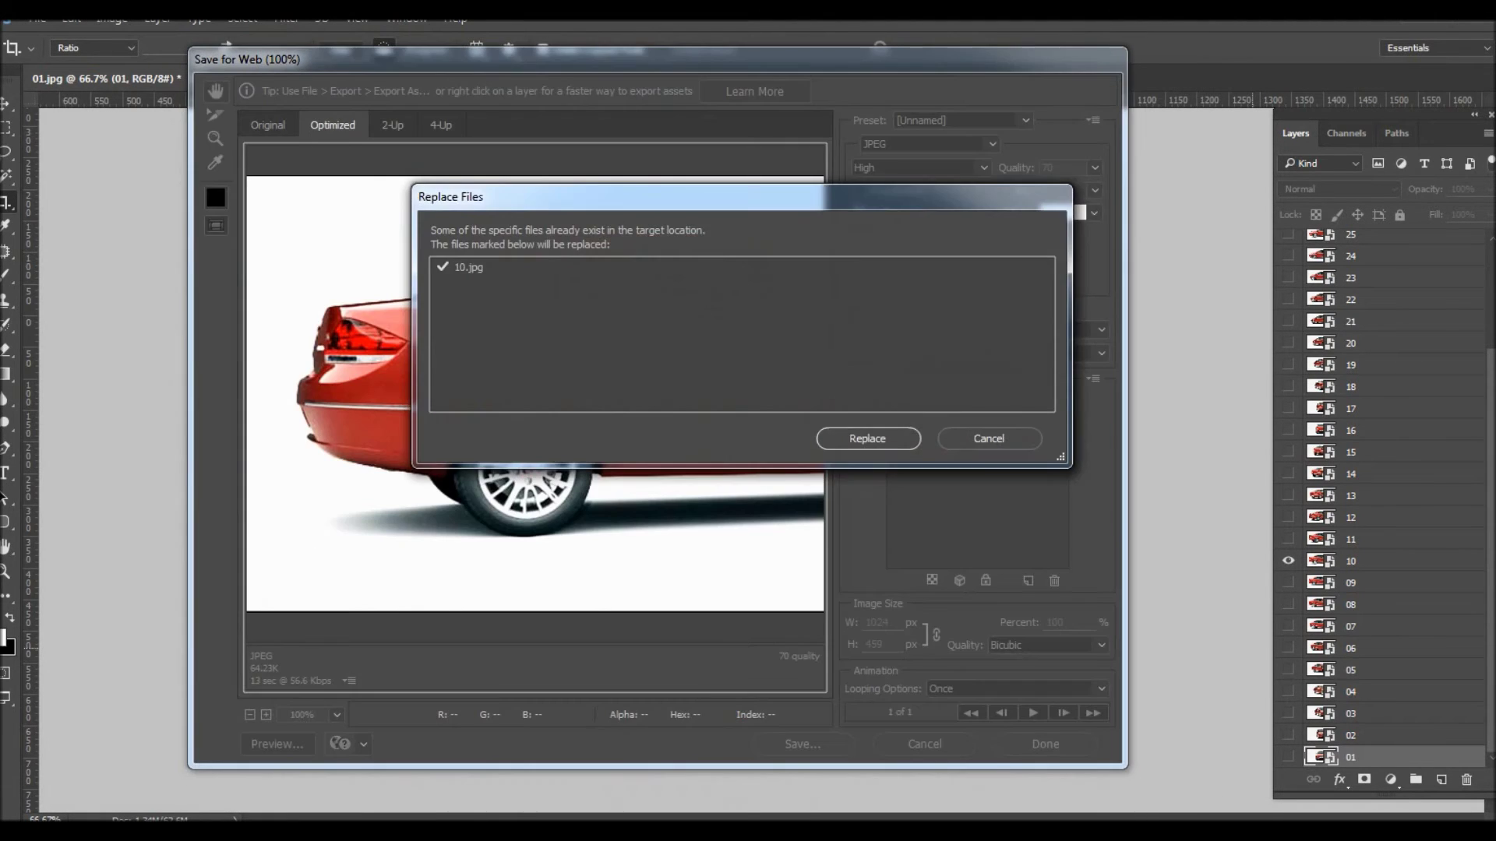
key("Return")
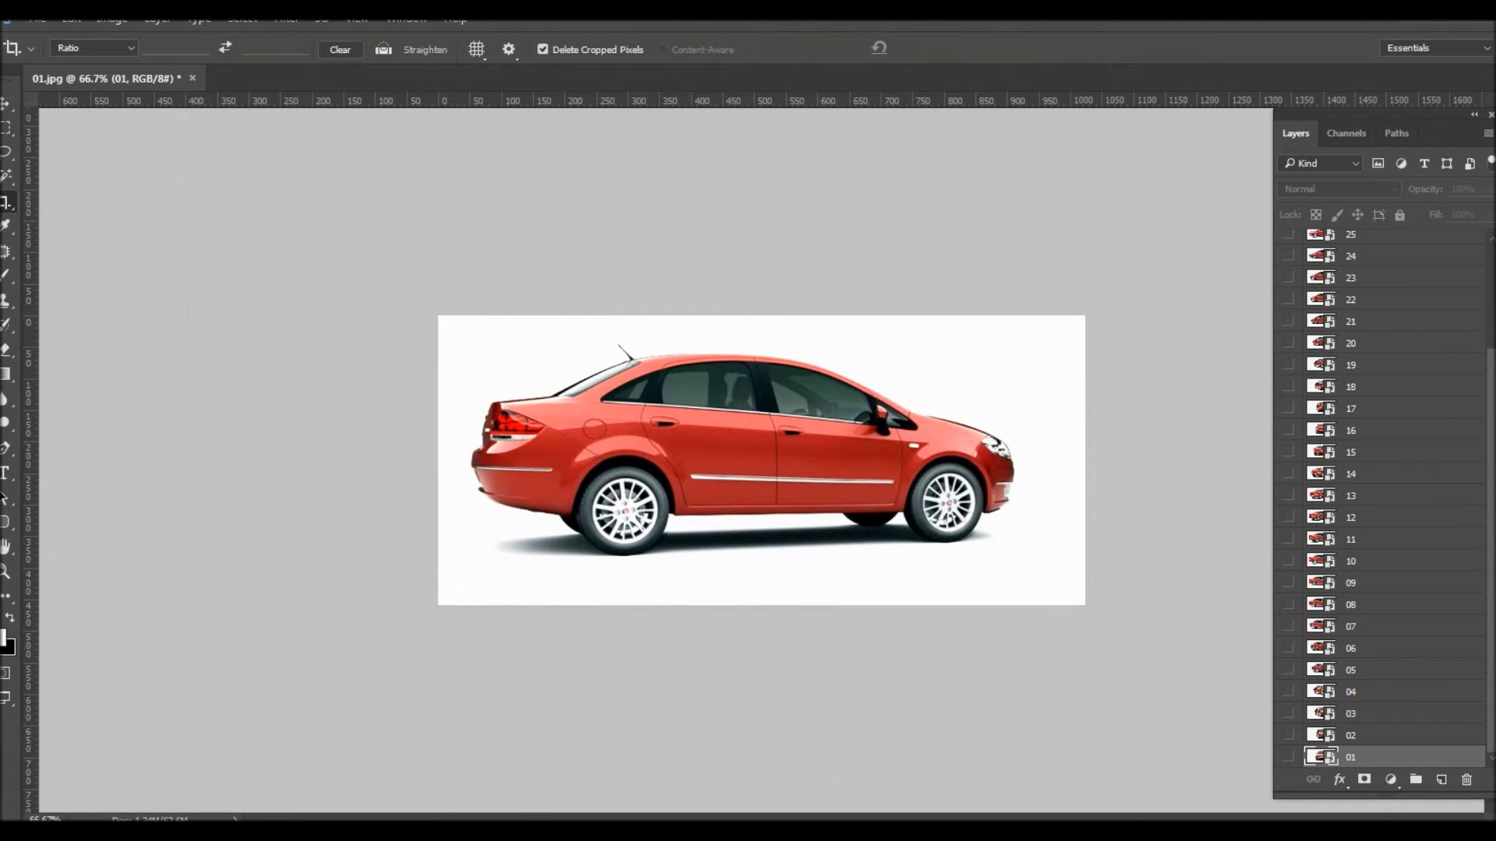
Step: Export layer 11 as 11.jpg
key("ctrl+alt+shift+s")
key("Return")
type("11")
key("Return")
key("Return")
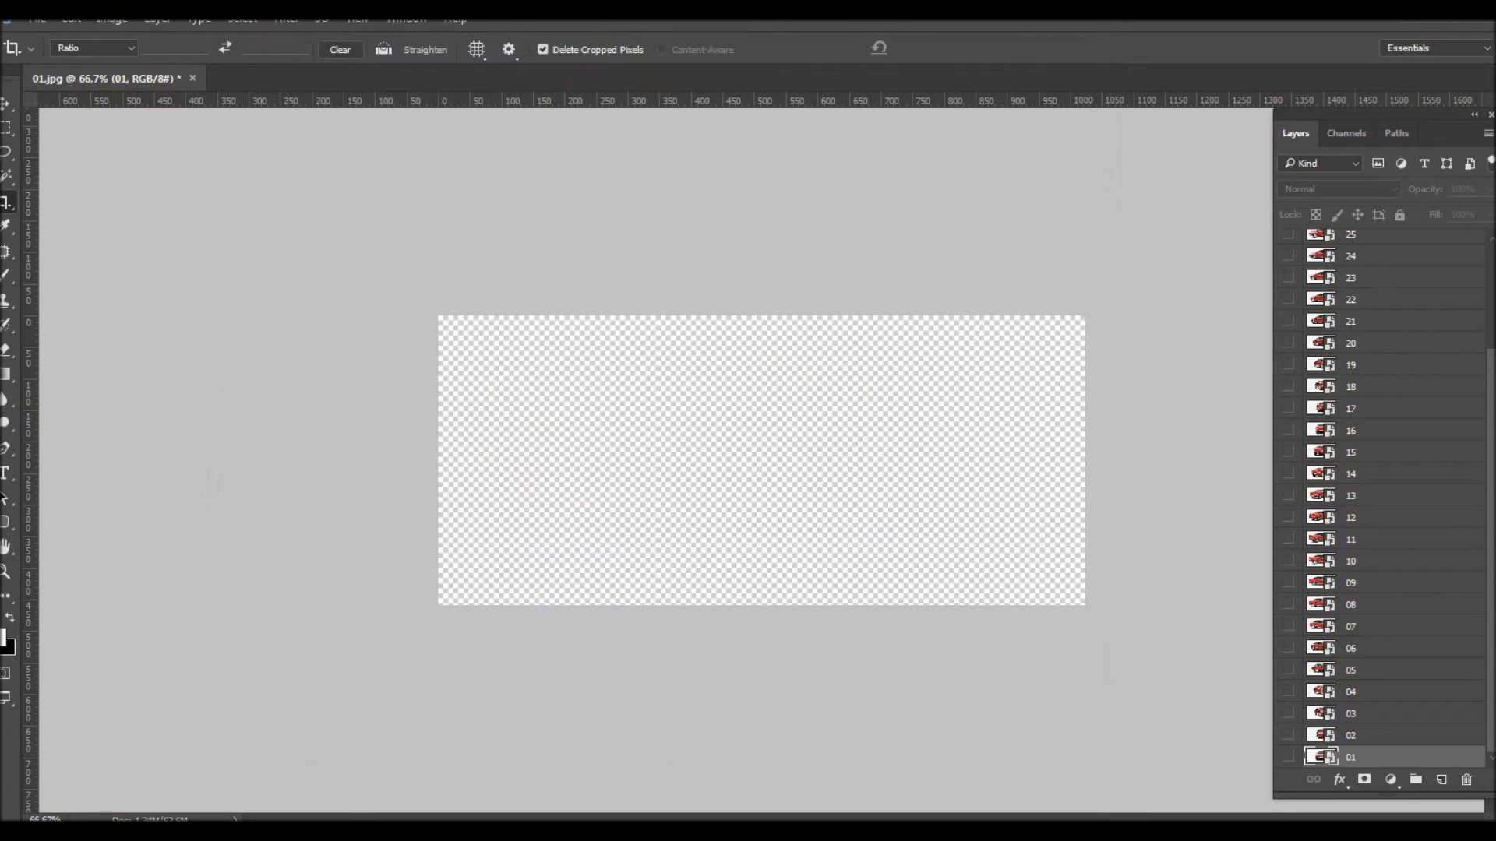
Step: Export layer 12 as 12.jpg
key("ctrl+alt+shift+s")
key("Return")
type("12")
key("Return")
key("Return")
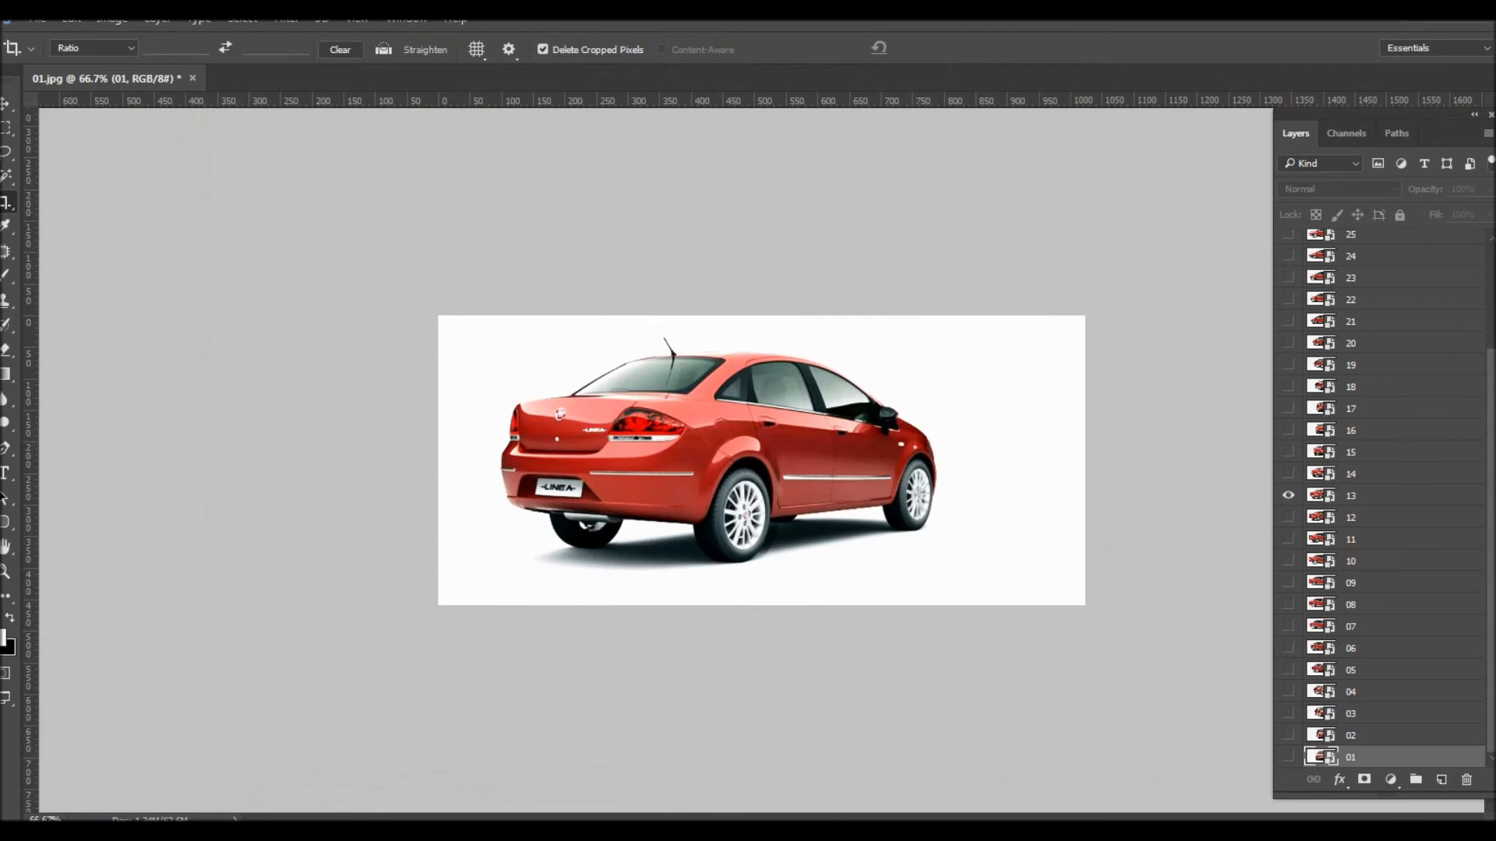
key("ctrl+alt+shift+s")
key("Return")
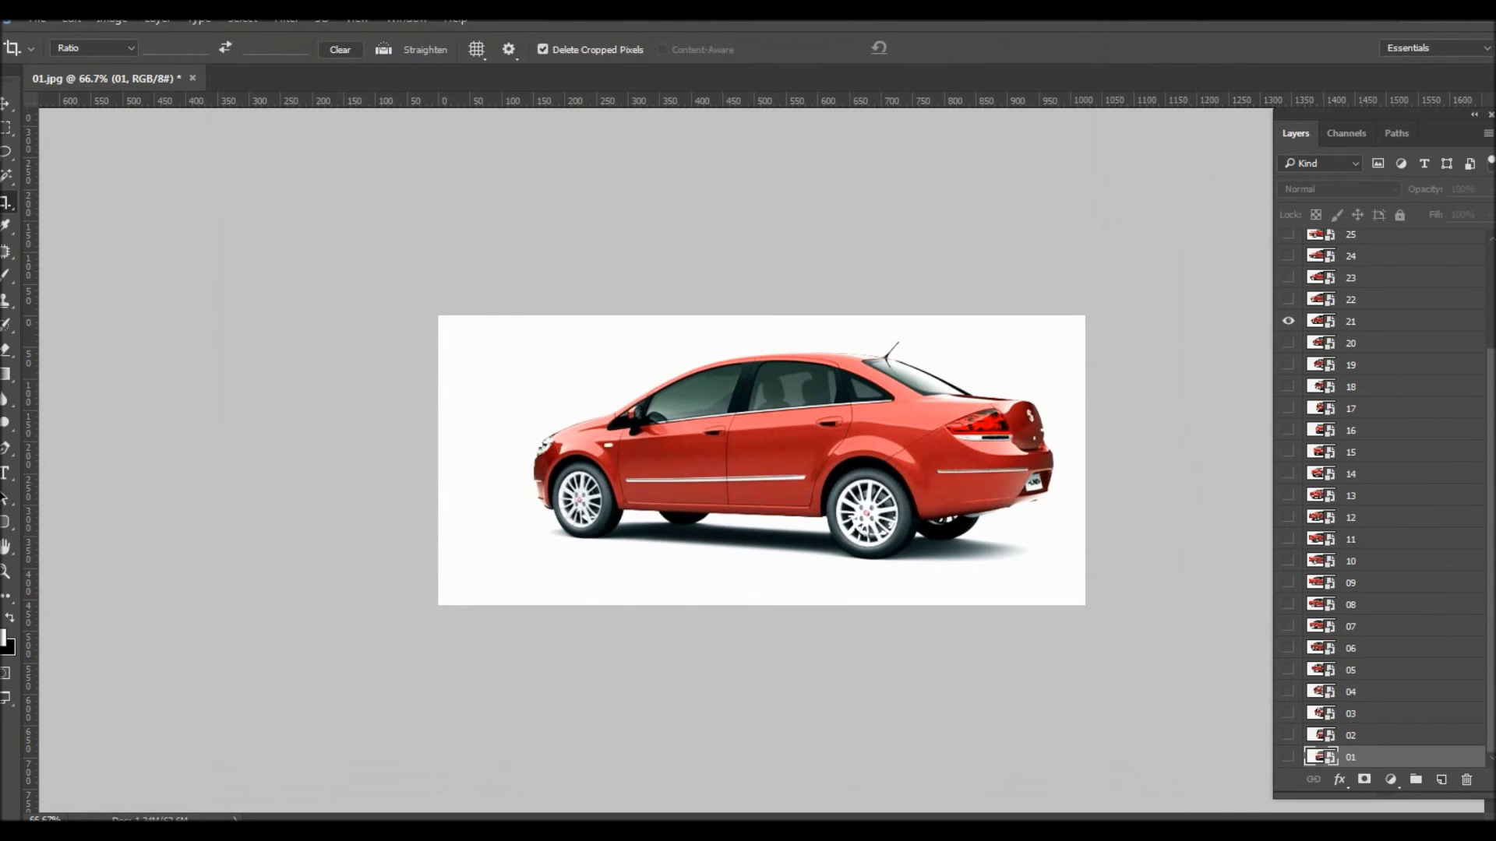
Step: Scroll up the Layers panel while the exports continue through layer 21
scroll(1379, 498, "up", 3)
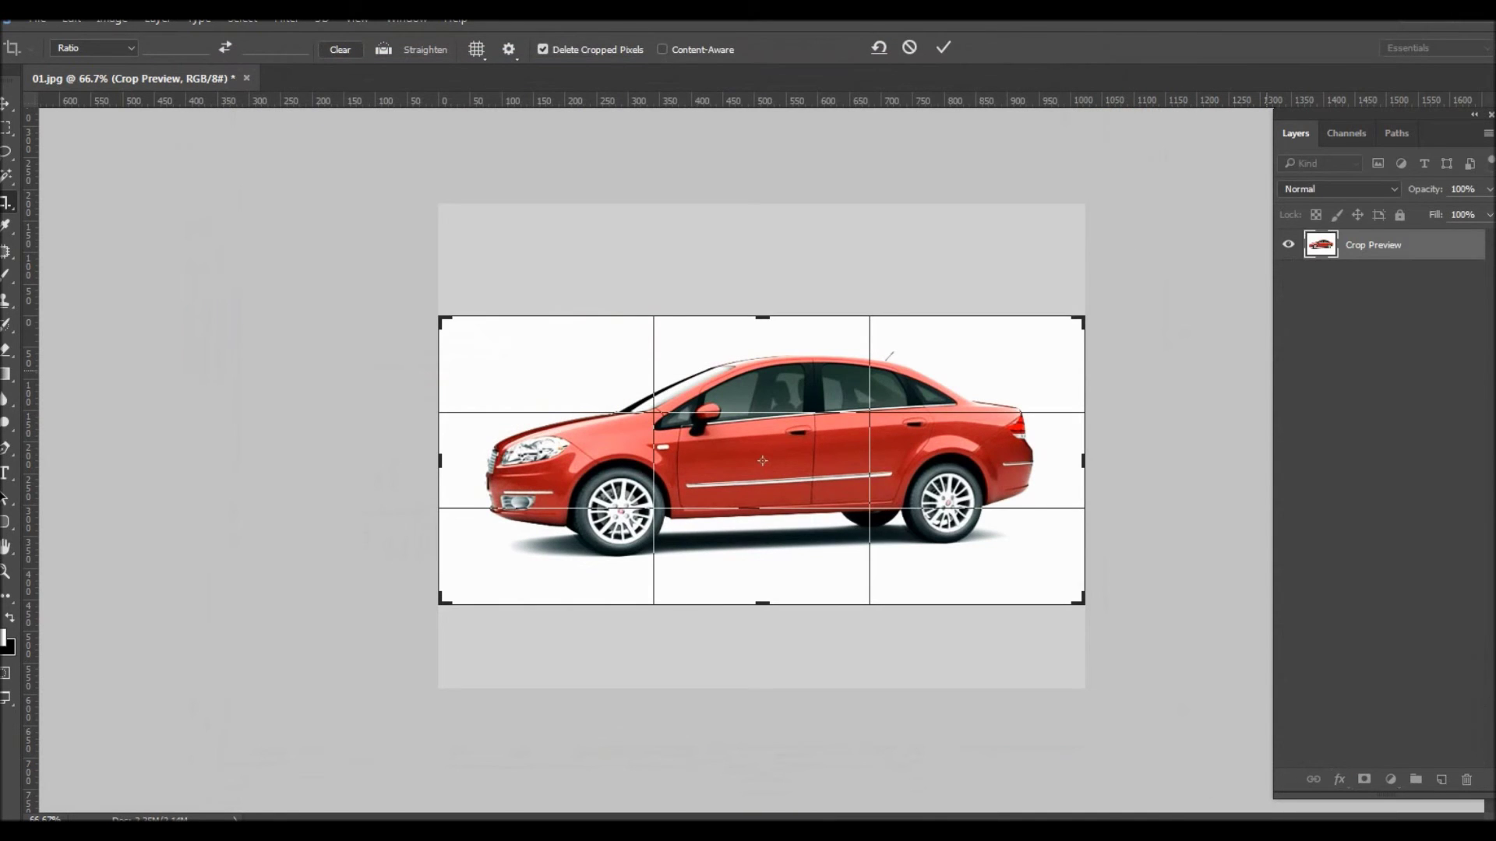
Step: Apply the crop and export layers 26–28 as 26.jpg–28.jpg, replacing the existing 26.jpg
key("Return")
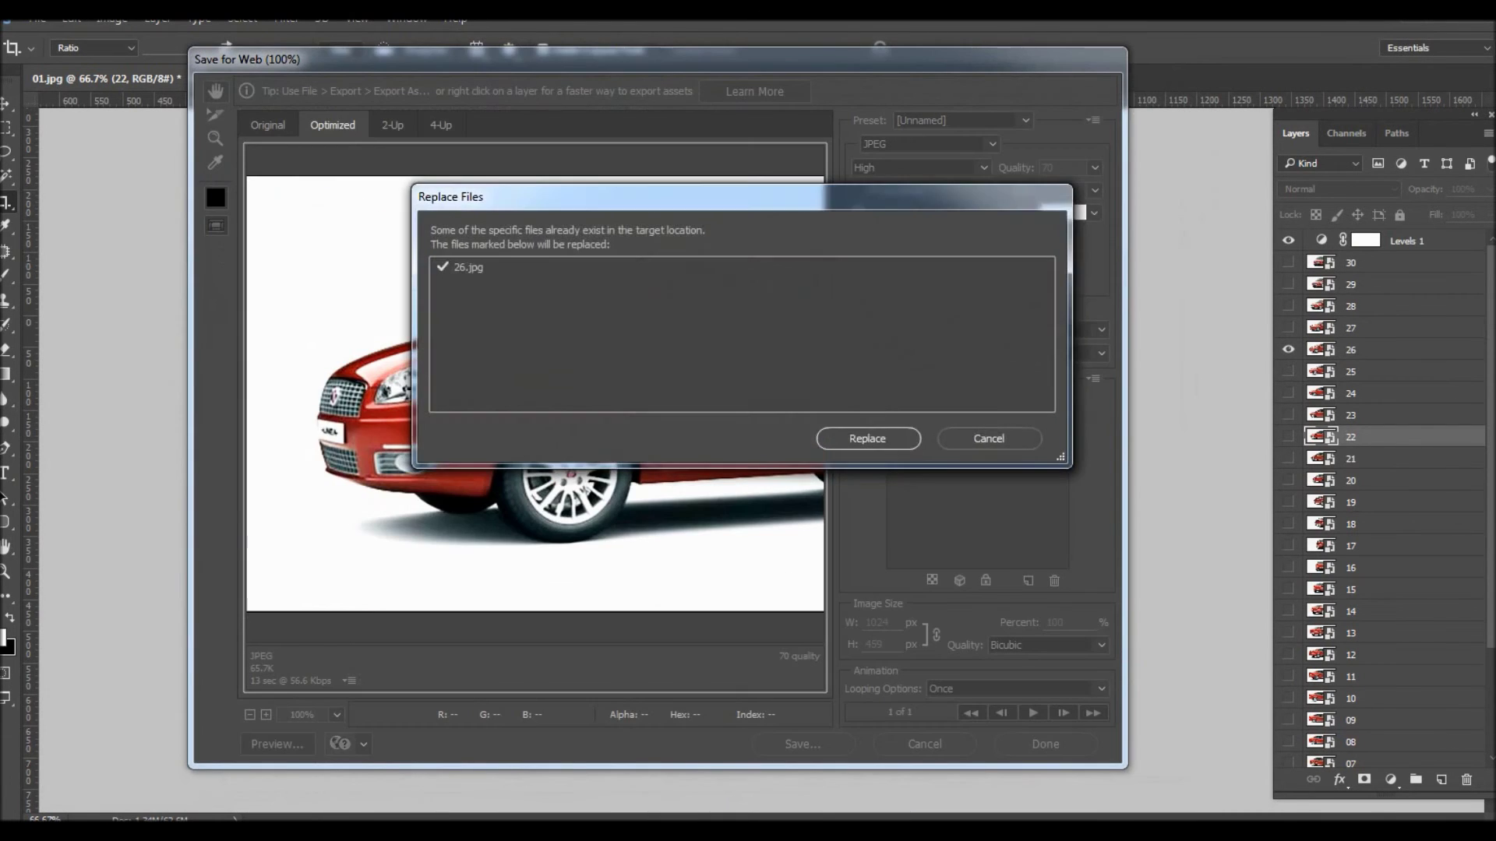
key("Return")
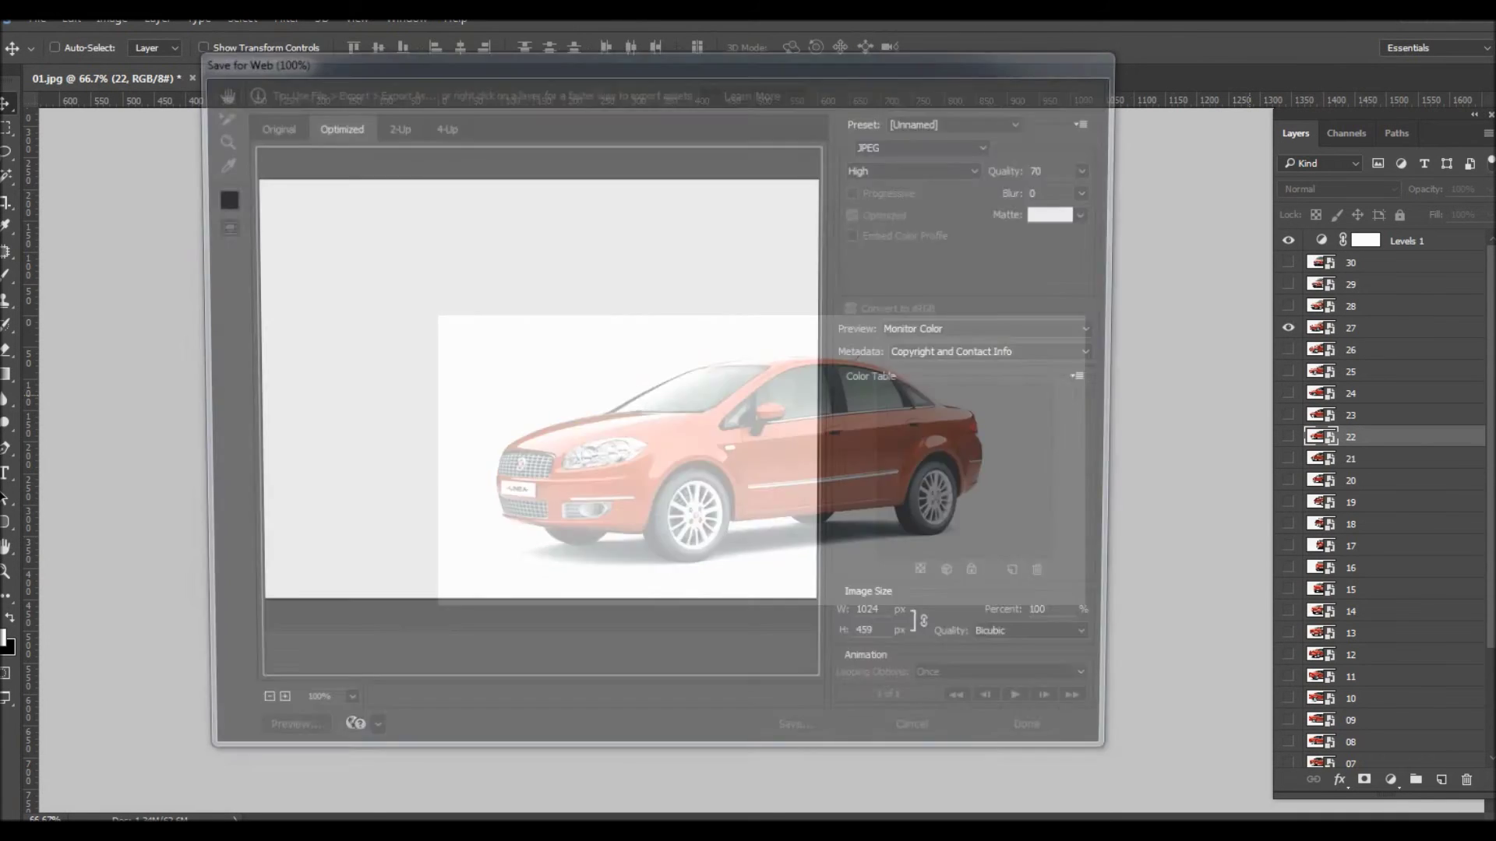
type("27")
key("Return")
key("Return")
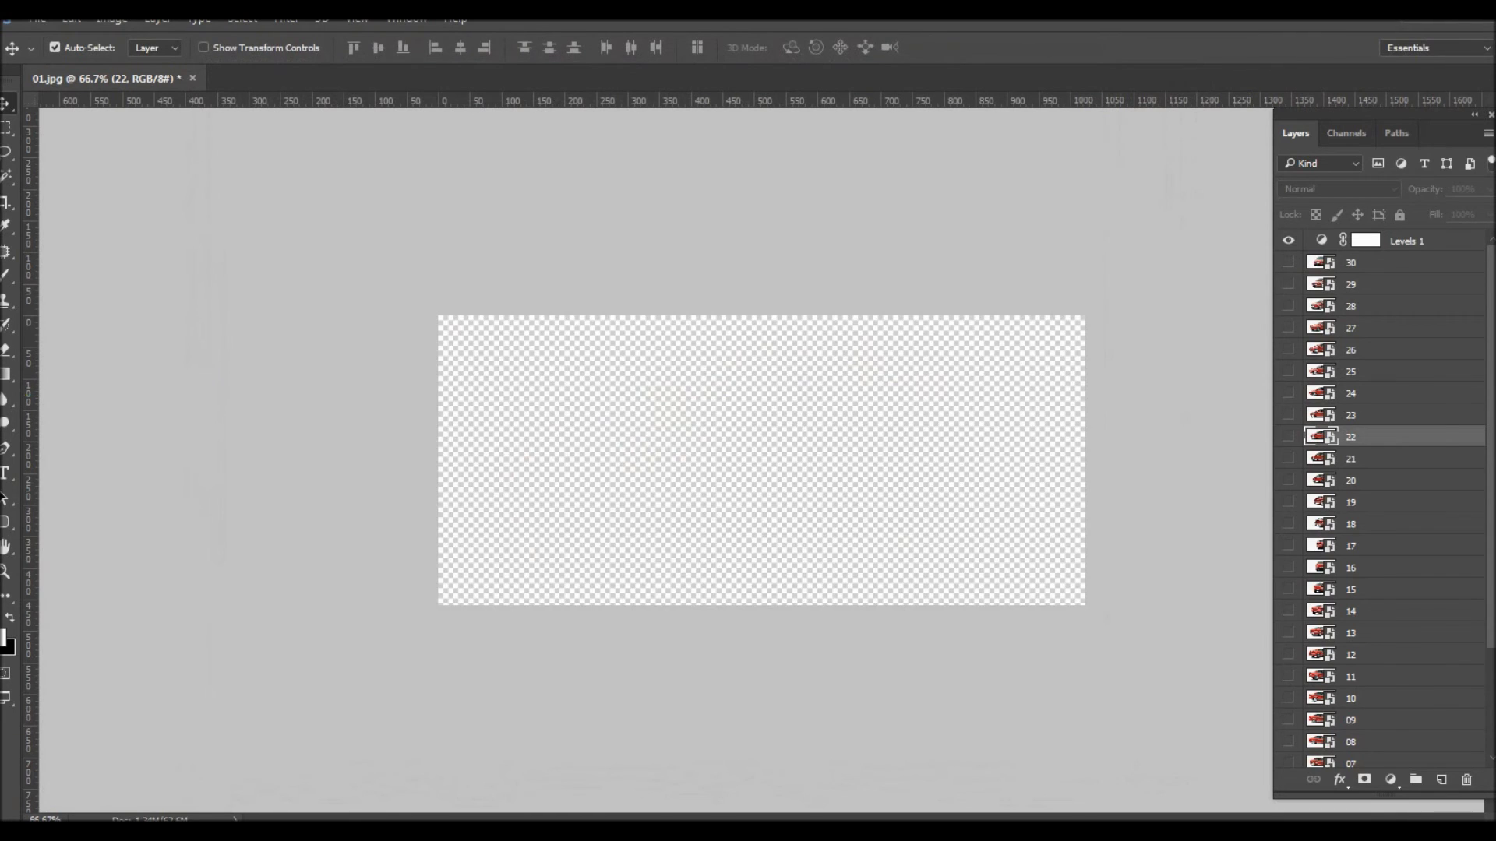
type("8")
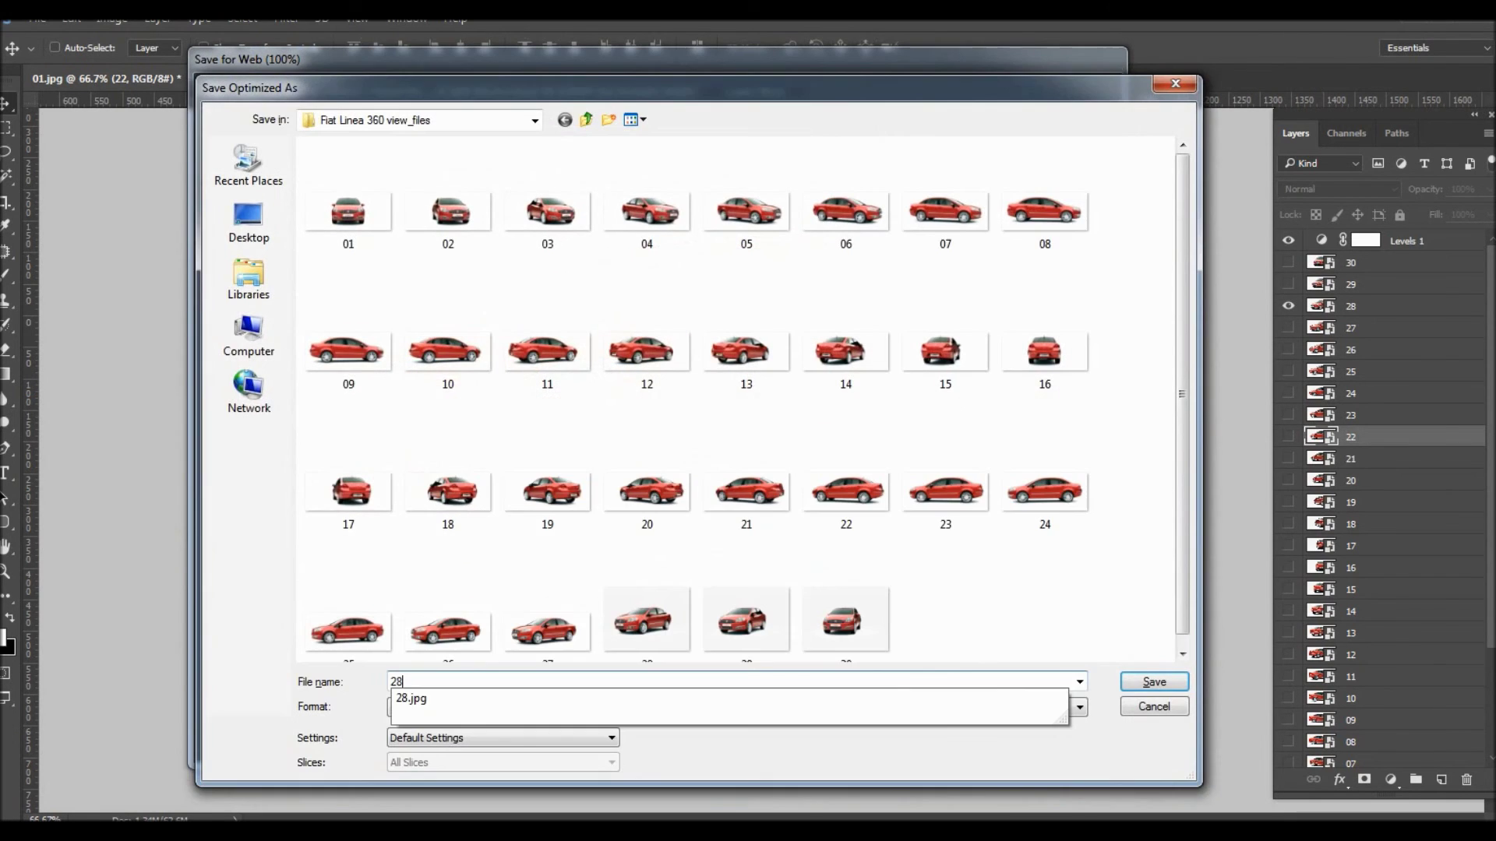
key("Return")
key("Return")
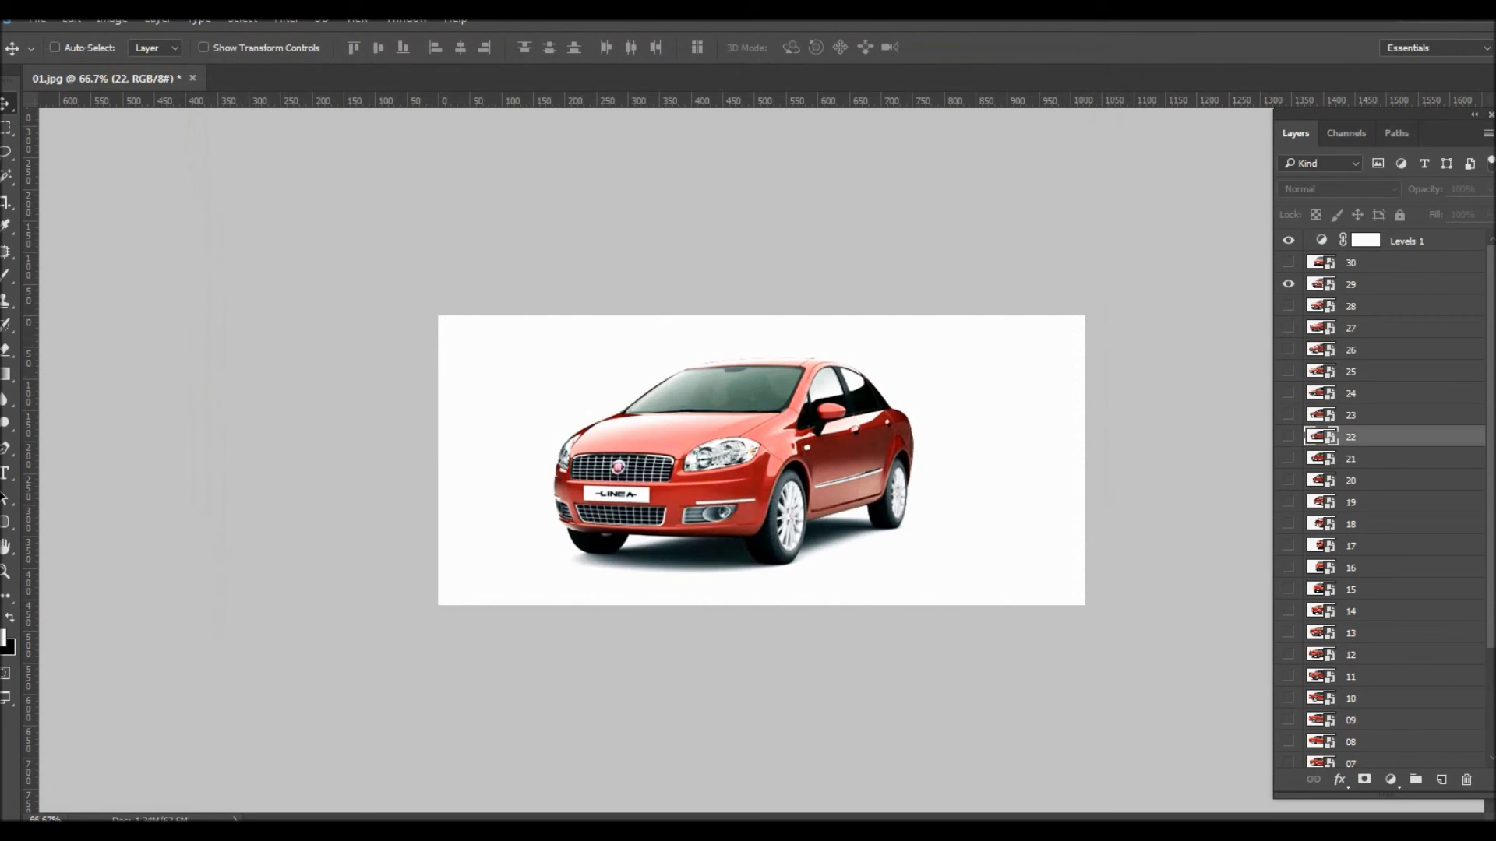
Step: Save layers 29 and 30 for web as 29.jpg and 30.jpg
key("ctrl+alt+shift+s")
key("Return")
type("9")
key("Return")
key("Return")
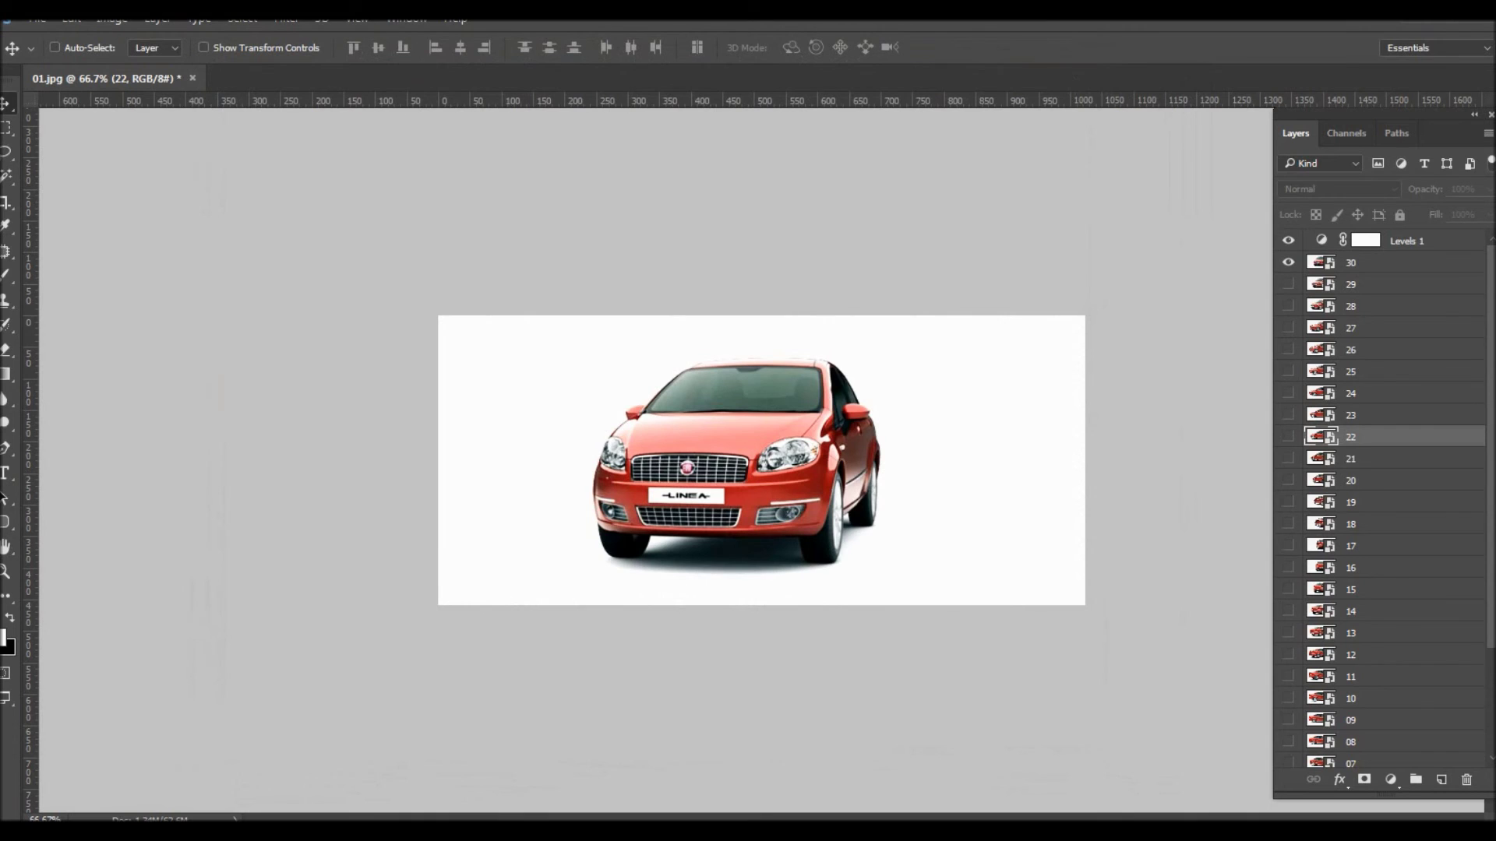
key("ctrl+alt+shift+s")
key("Return")
type("30")
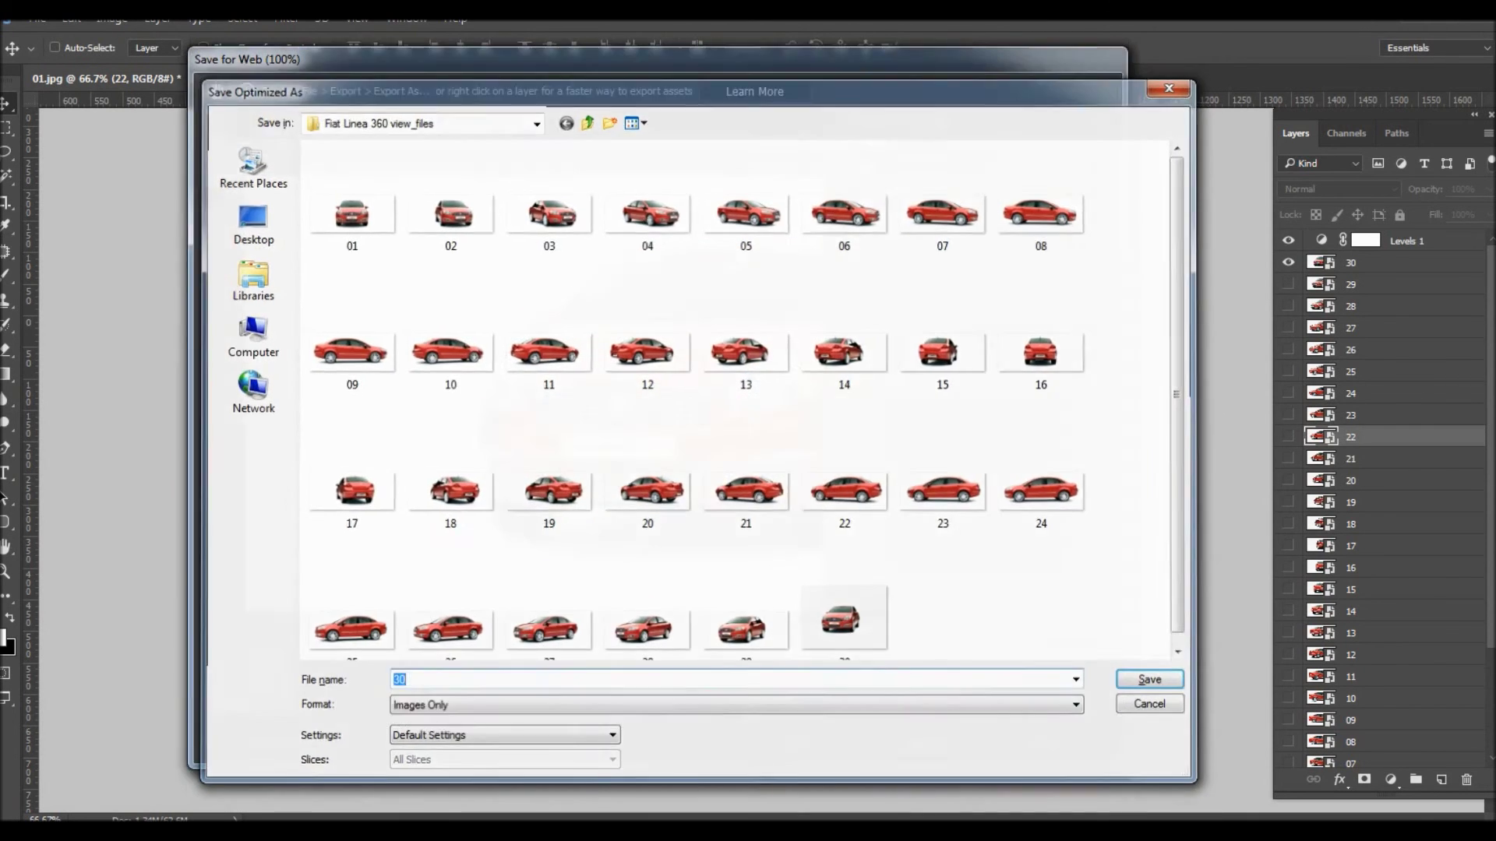
key("Return")
key("Return")
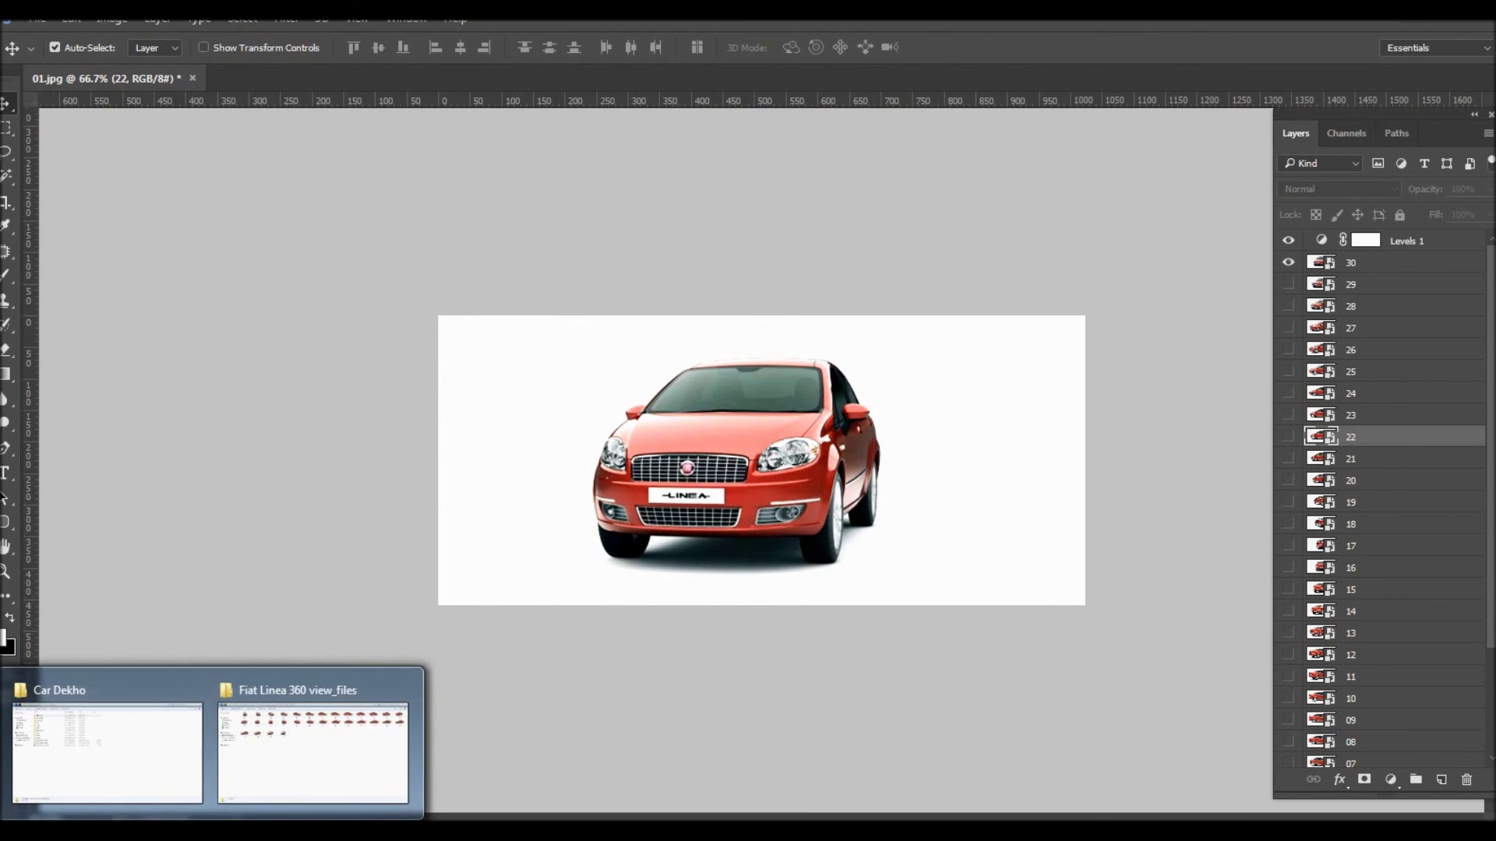
Step: Switch to the Fiat Linea 360 view_files folder, open photo 01, and bring up its file options
left_click(311, 732)
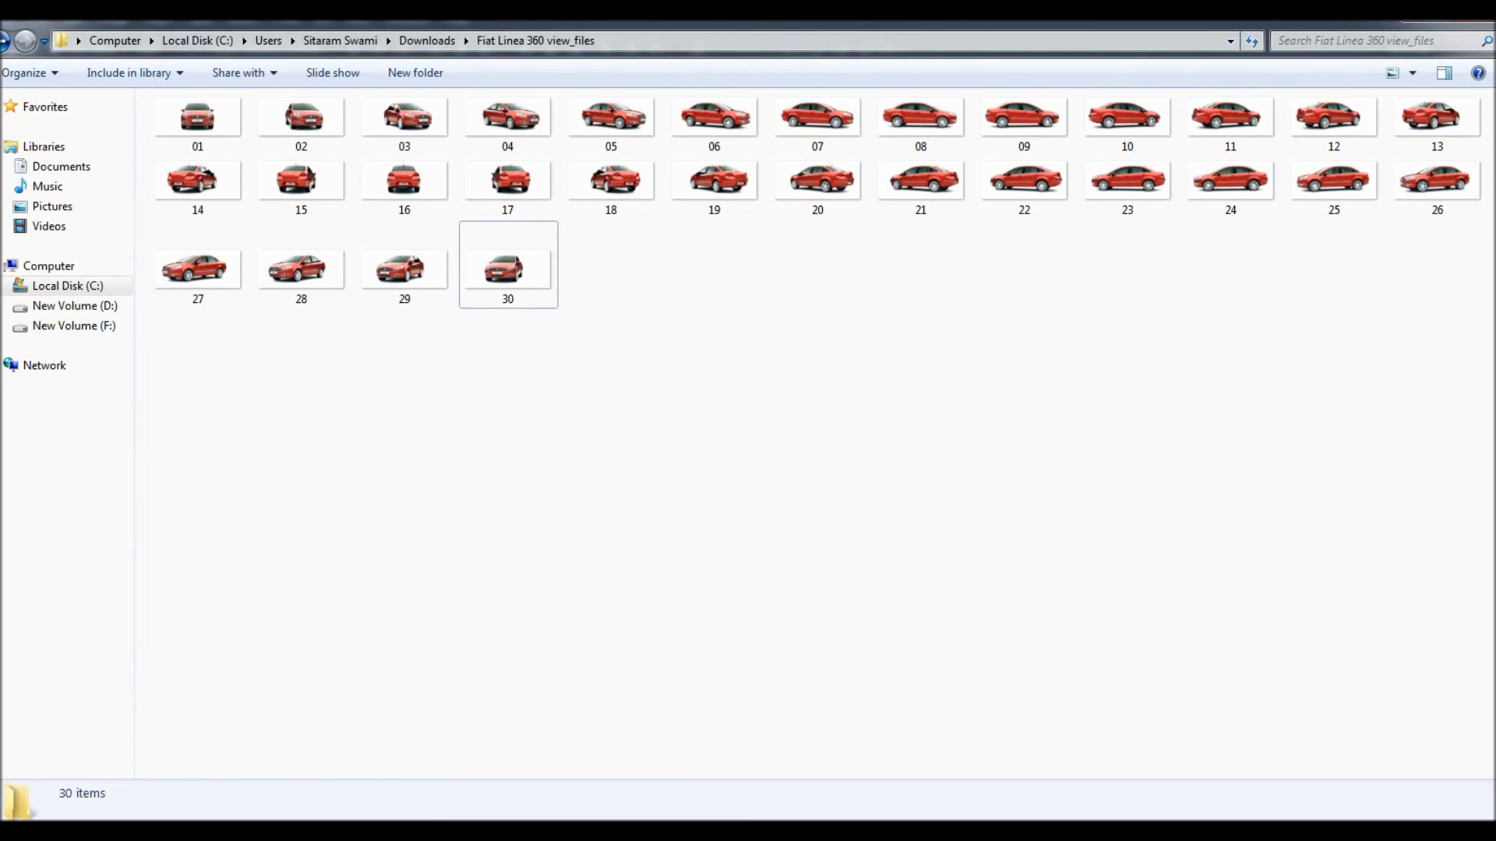
double_click(197, 119)
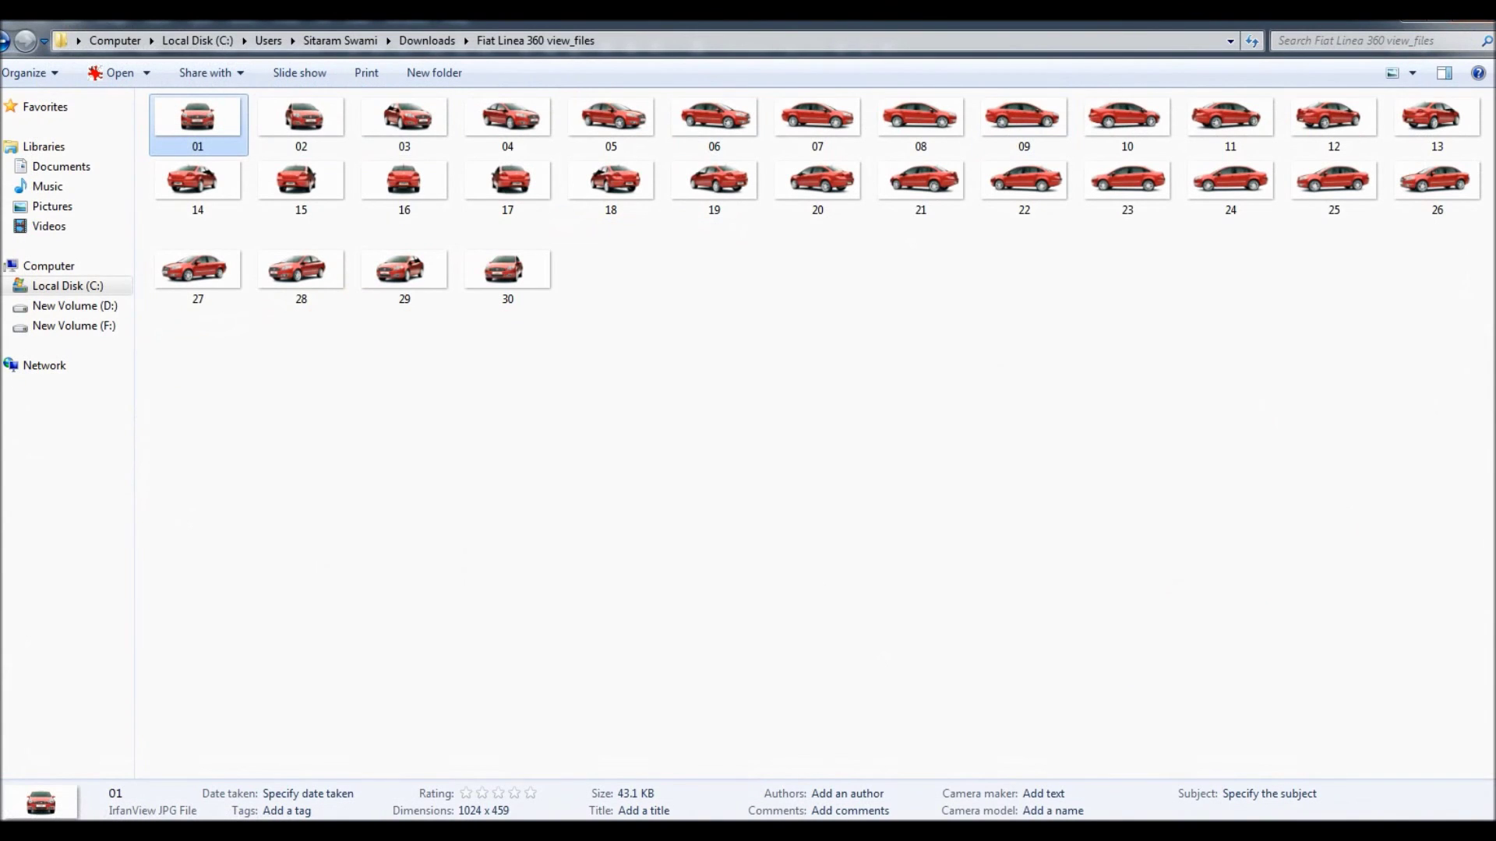
right_click(208, 127)
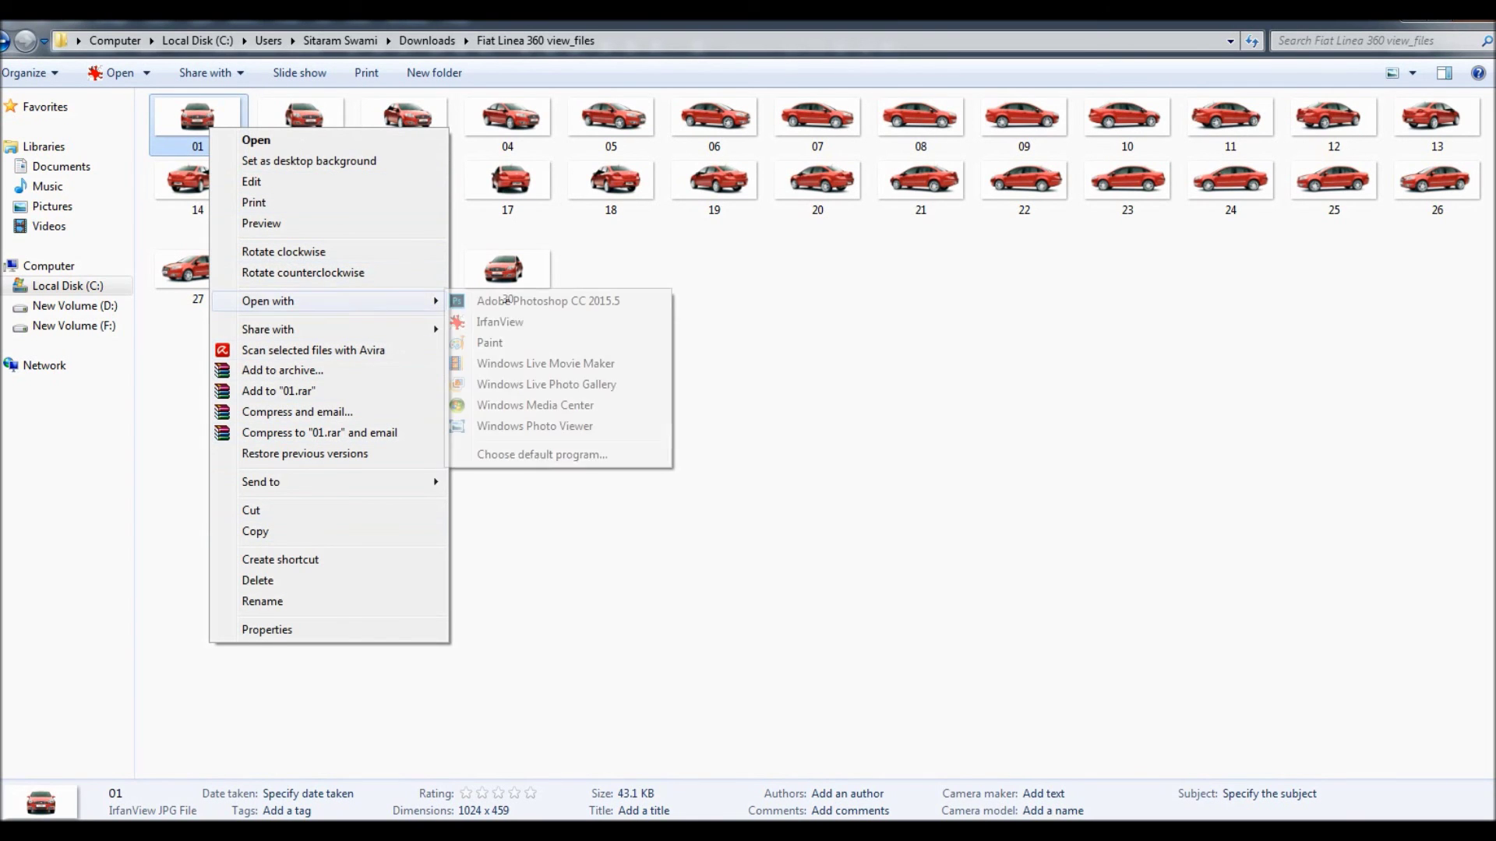
Step: Open photo 01 in Windows Photo Viewer to see the car's front view
key("Return")
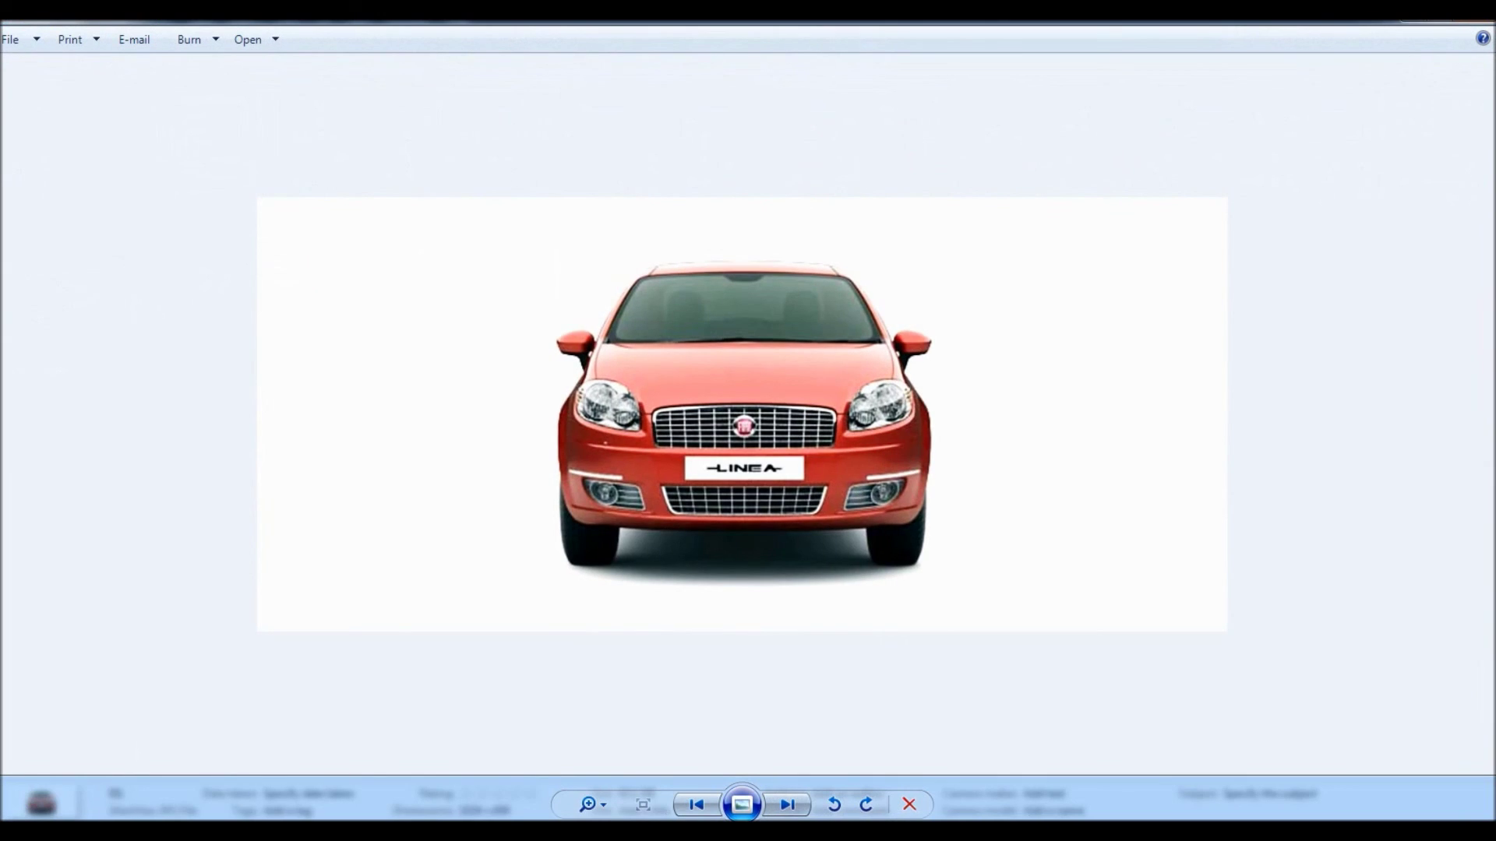